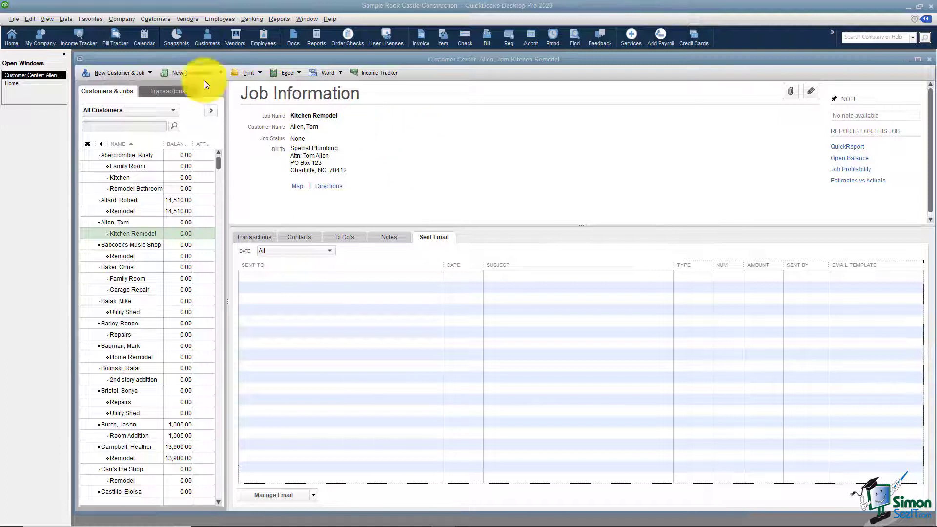
- Show the Home page with the sample company's workflow and Checking balance of 46,969.10
click(14, 87)
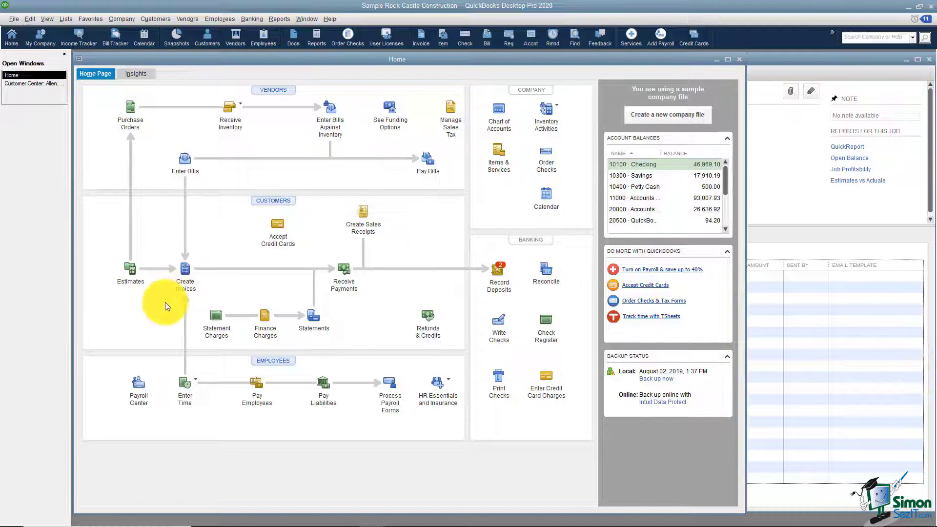
- Start estimate 615 in a maximized Create Estimates window with the history panel hidden
click(131, 271)
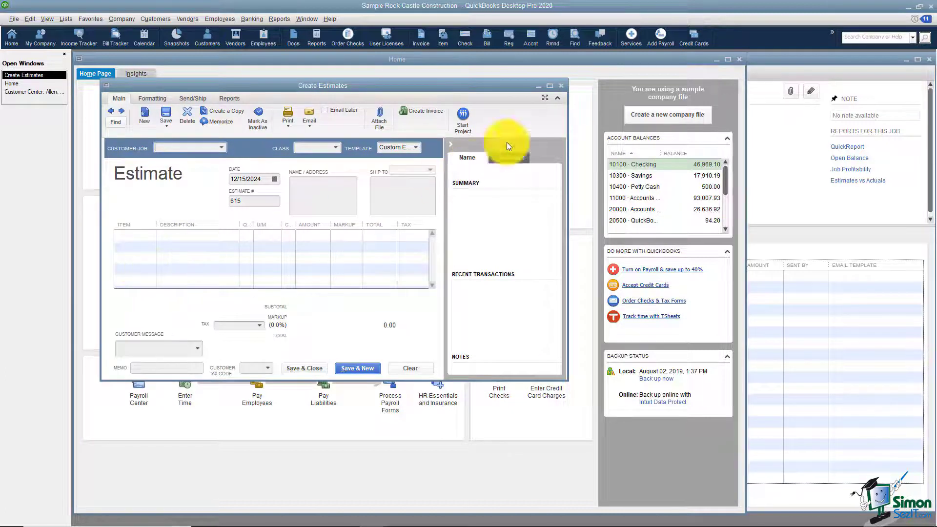
click(550, 86)
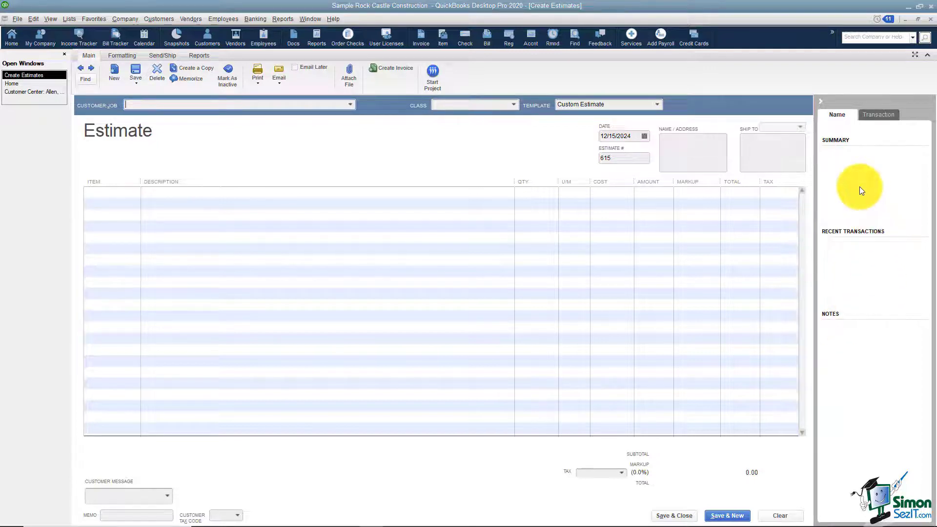
click(821, 101)
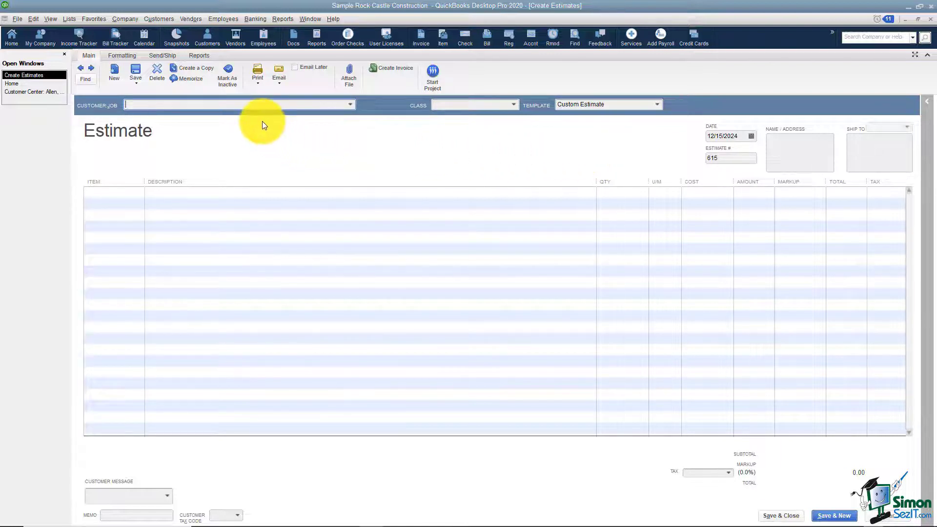
- Choose the customer's Kitchen Remodel job as the estimate's Customer:Job
click(349, 105)
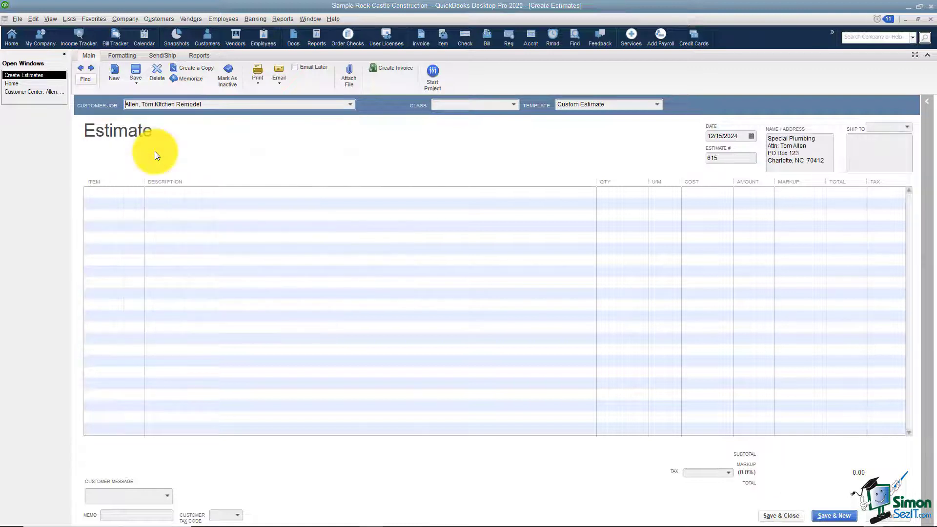
click(154, 151)
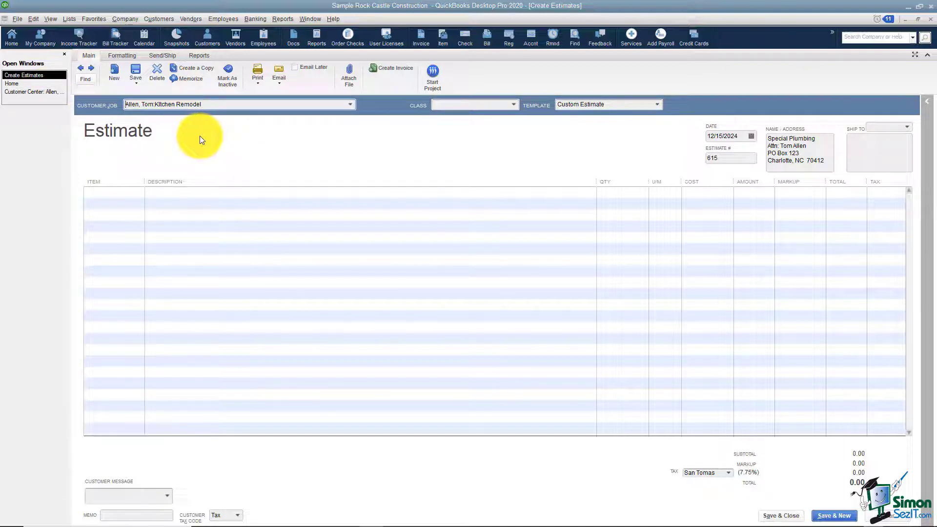
- Replace Kitchen Remodel with ':Sunroom' in the Customer:Job field to name a new Sunroom job
key(End)
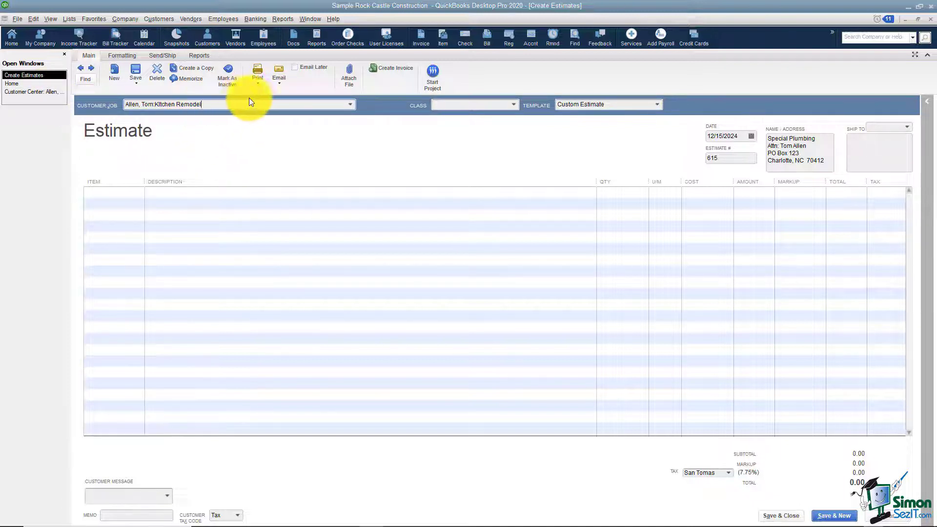
key(shift+Left)
key(shift+Left)
key(shift+Left)
key(shift+Left)
key(shift+Left)
key(shift+Left)
key(shift+Left)
key(shift+Left)
key(shift+Left)
key(shift+Left)
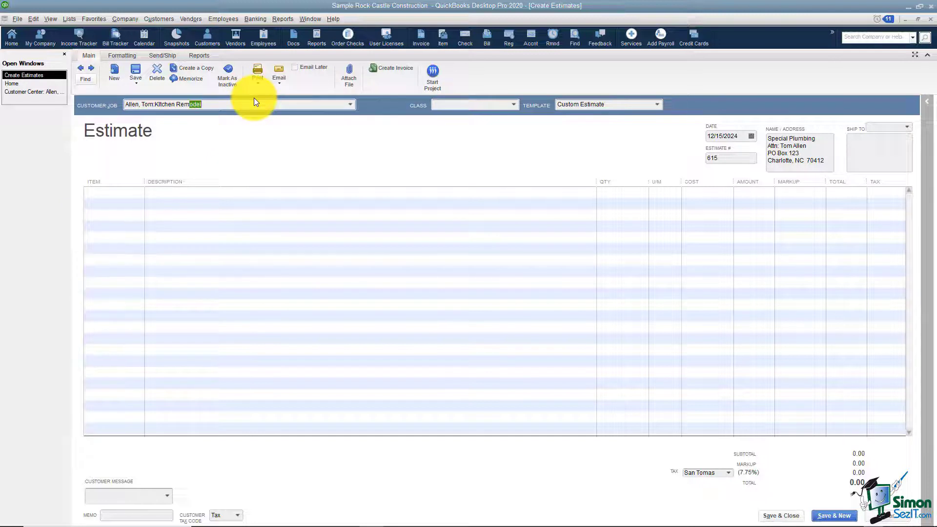
key(shift+Left)
key(shift+Left)
key(shift+Left)
key(shift+Left)
key(shift+Left)
key(Delete)
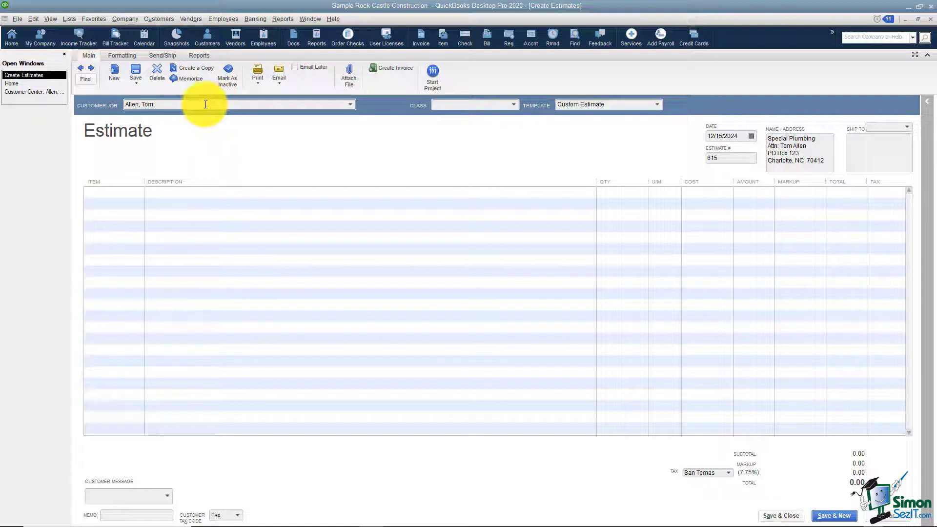
key(BackSpace)
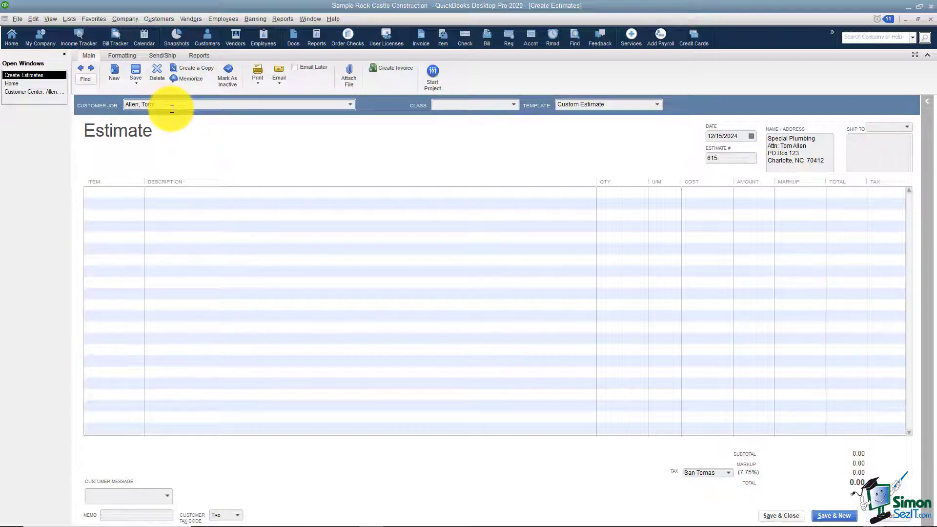
text(:Sunroom)
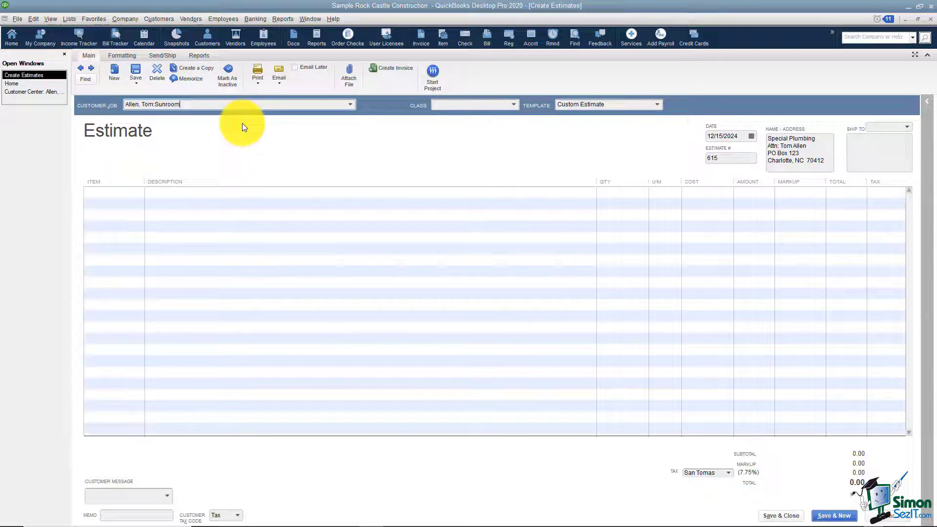
key(Tab)
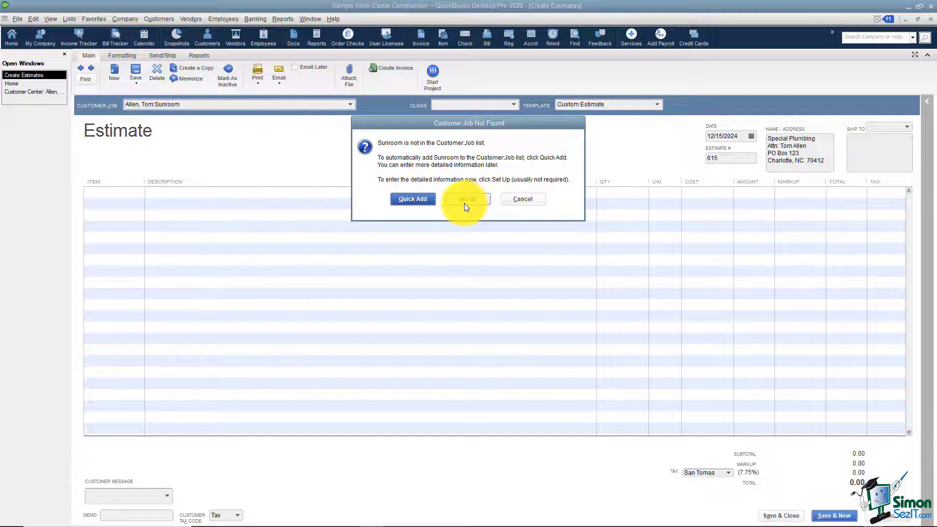
- Quick Add the Sunroom job and select it as the estimate's Customer:Job
click(424, 200)
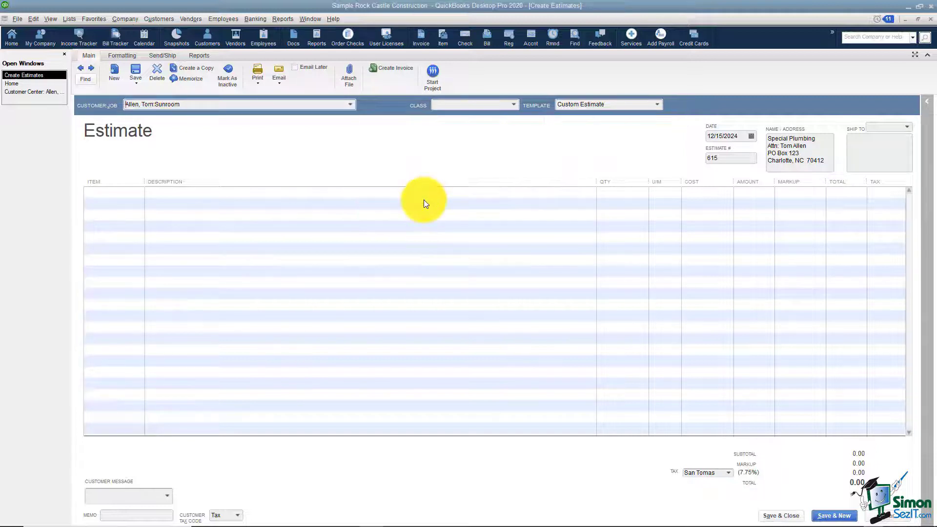
click(350, 106)
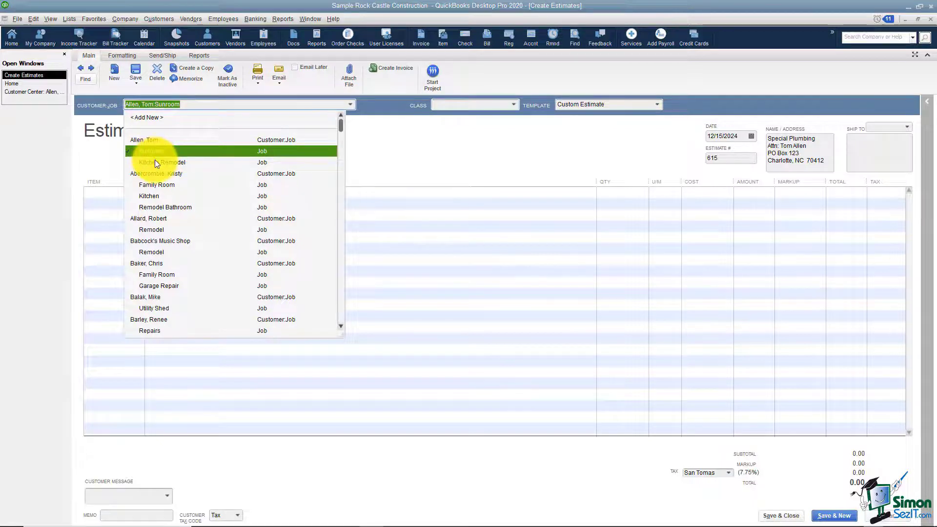
click(171, 150)
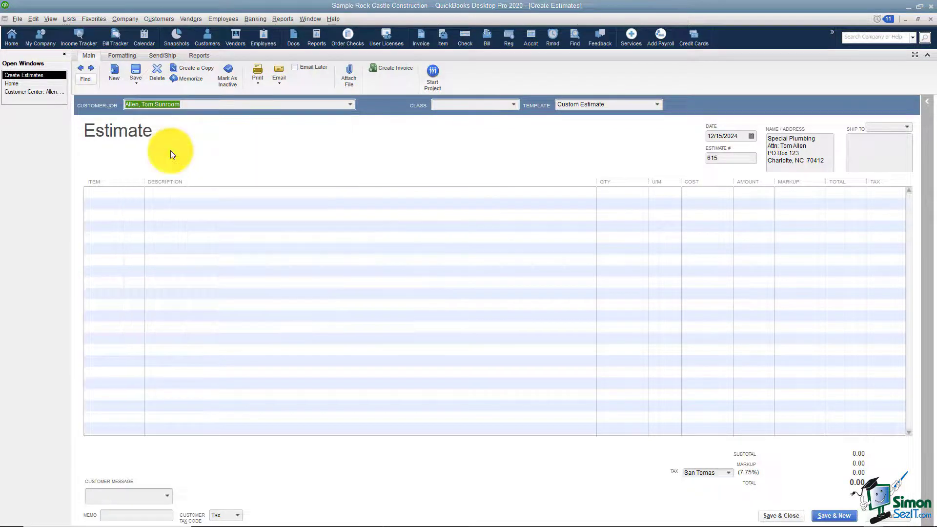
click(514, 104)
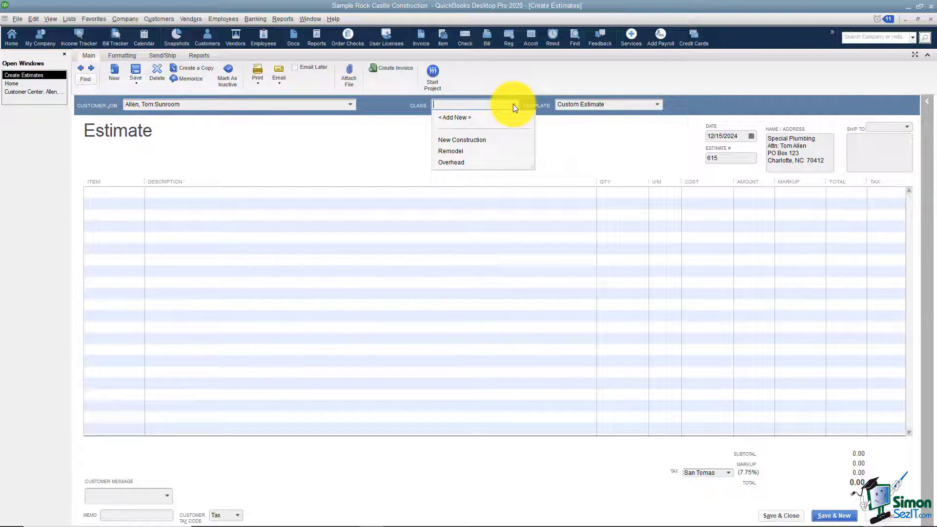
- Set the estimate's class to Remodel and keep the Custom Estimate template
click(453, 152)
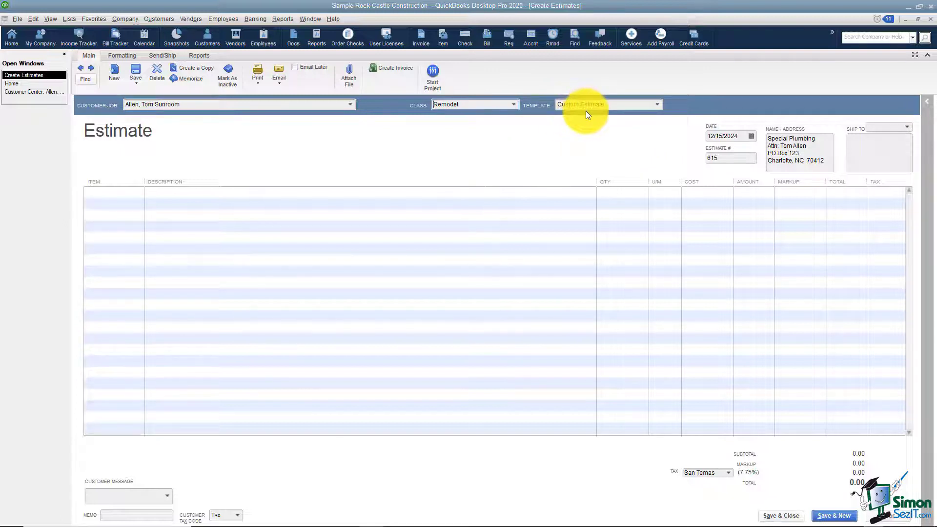
click(657, 105)
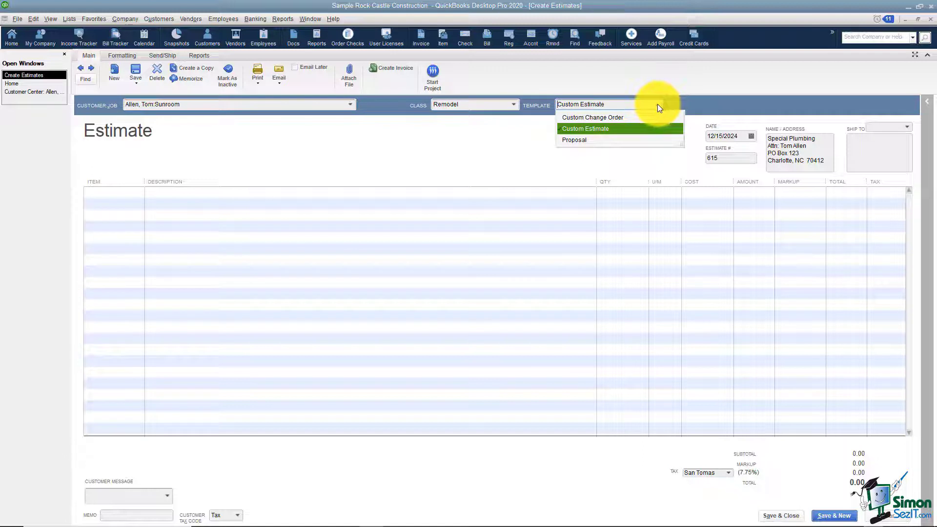
click(658, 104)
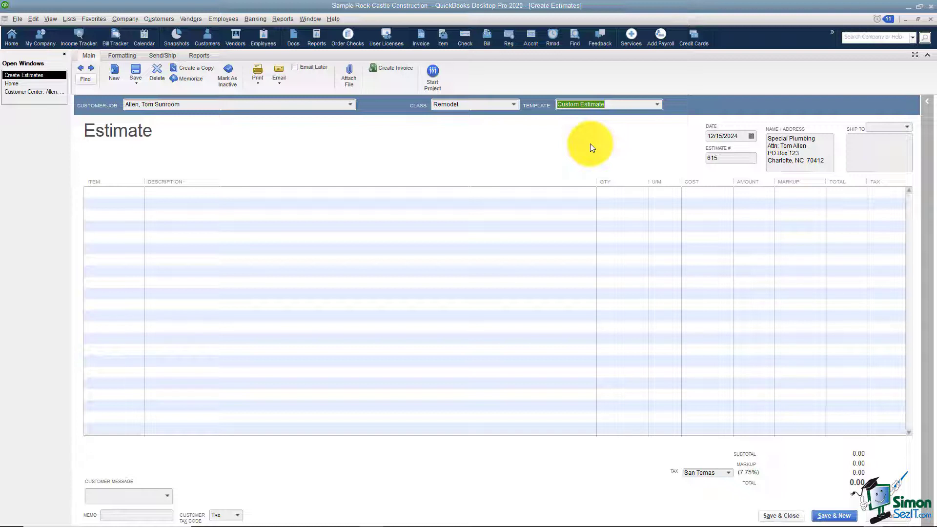
click(751, 136)
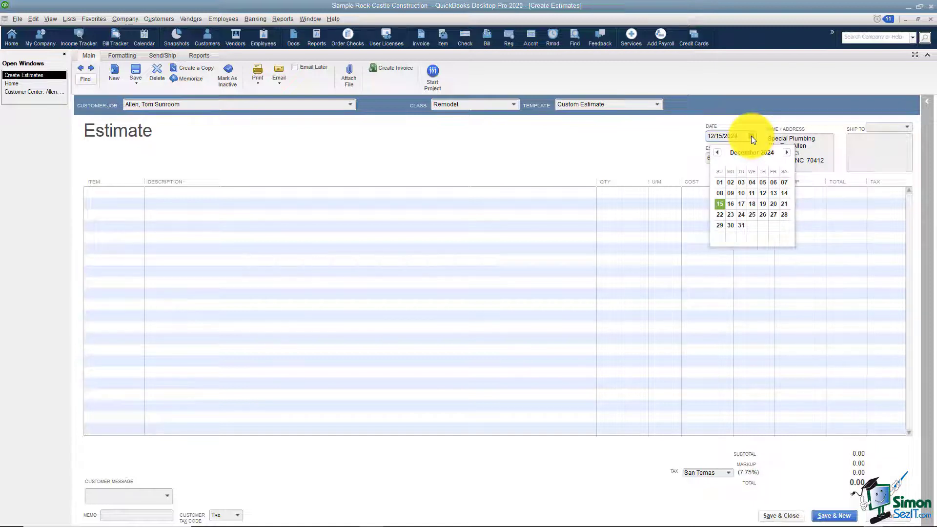
- Keep the 12/15/2024 date and estimate number 615, and review the billing address
click(720, 203)
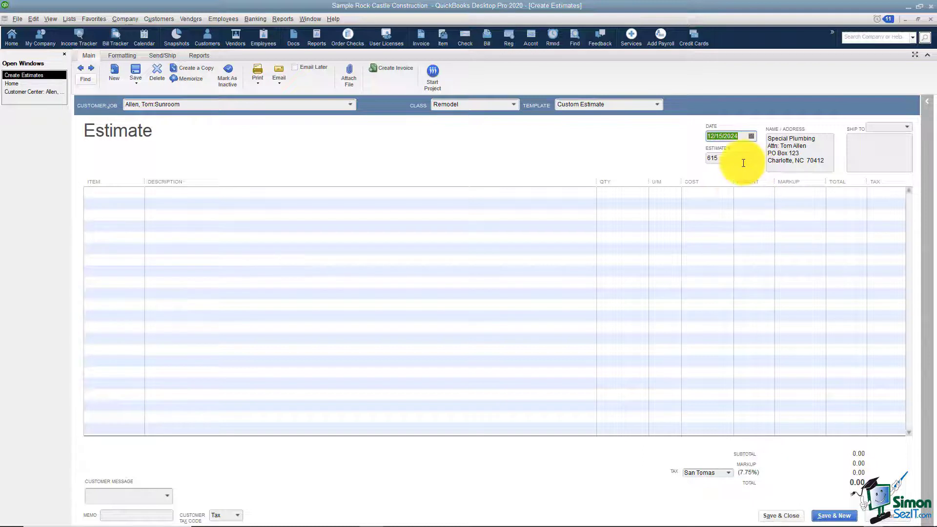
click(742, 160)
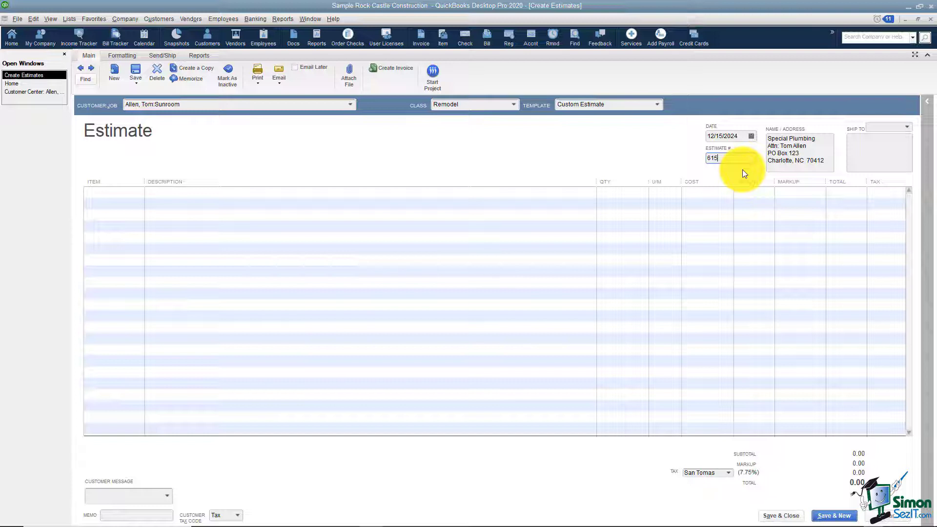
drag(721, 158, 703, 157)
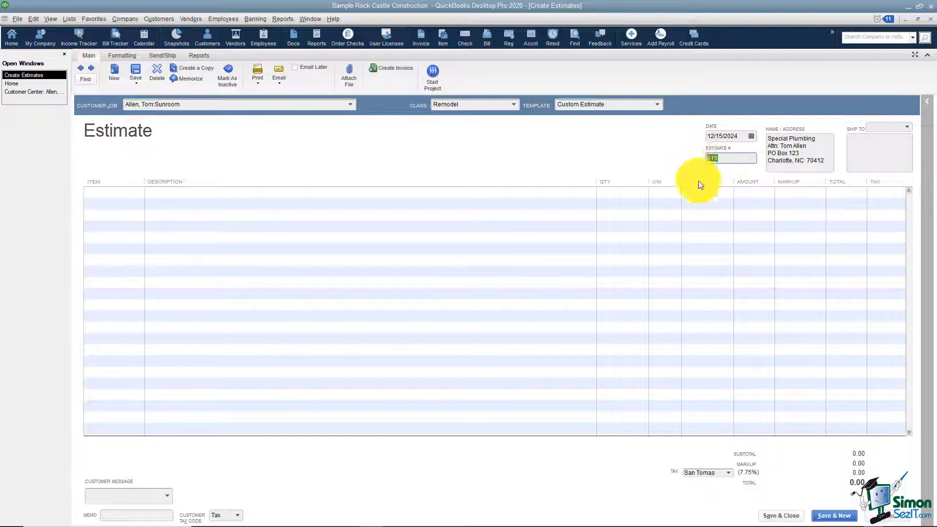
click(722, 158)
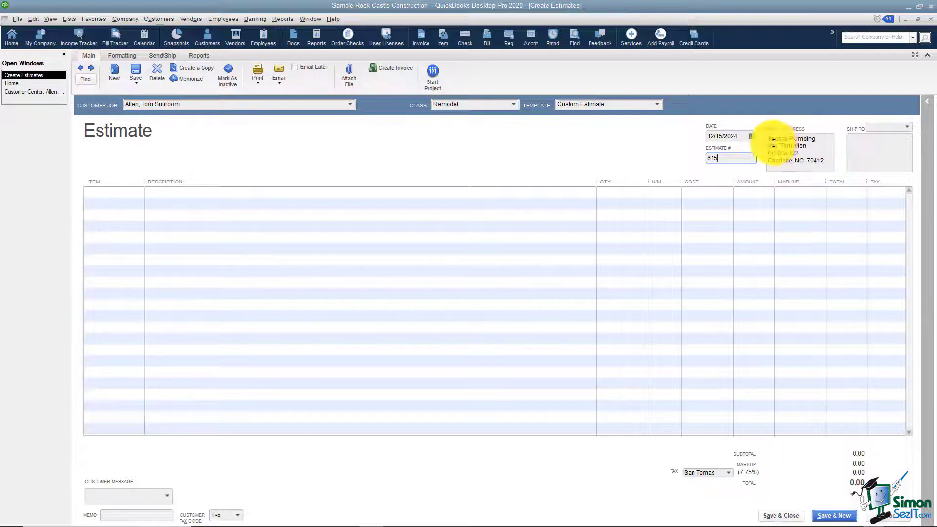
click(820, 135)
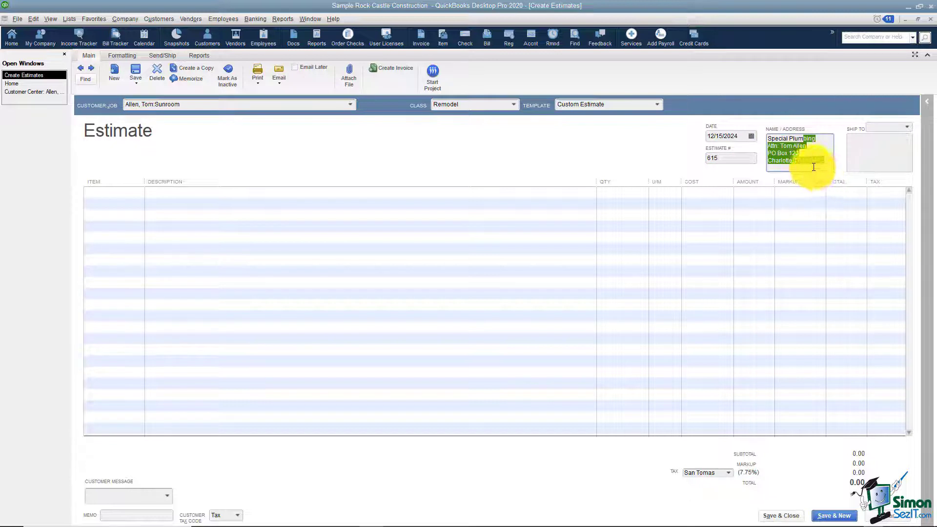
click(832, 162)
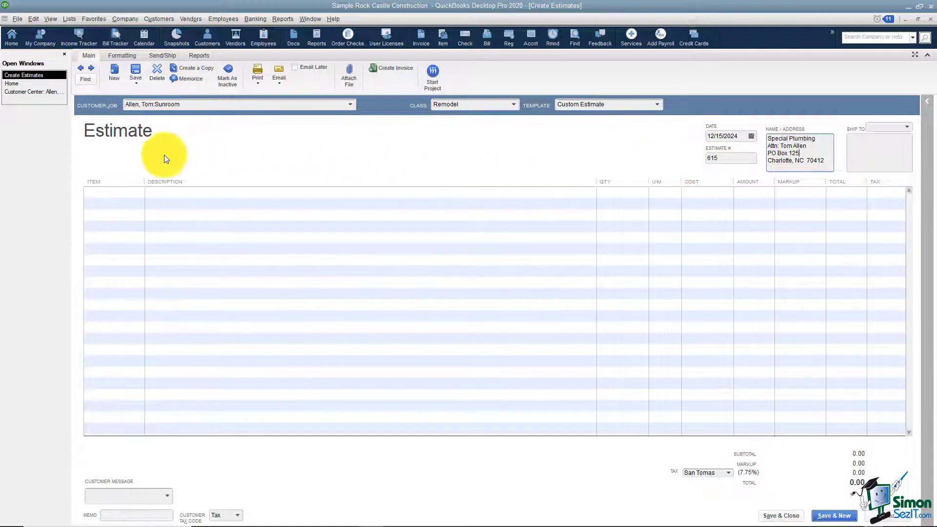
click(138, 193)
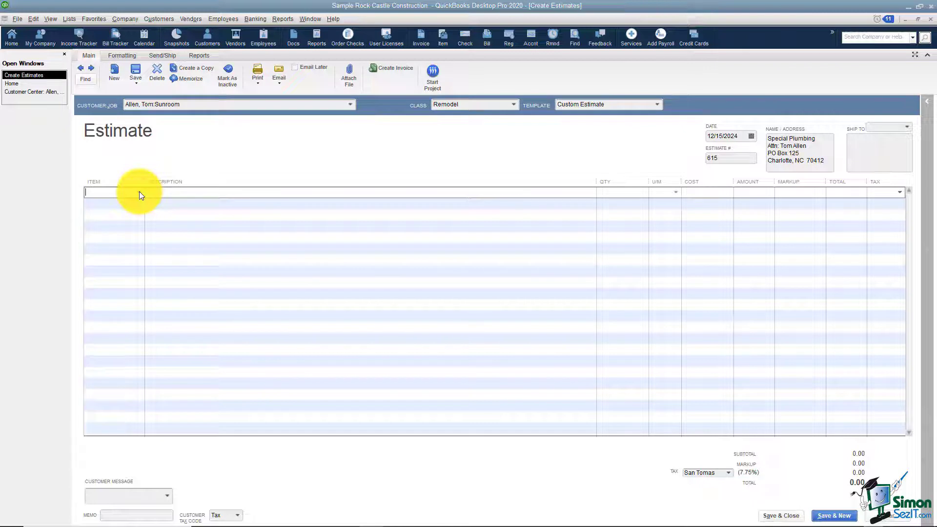
- Add Framing as the first line item, described as Framing labor at 55.00
click(140, 191)
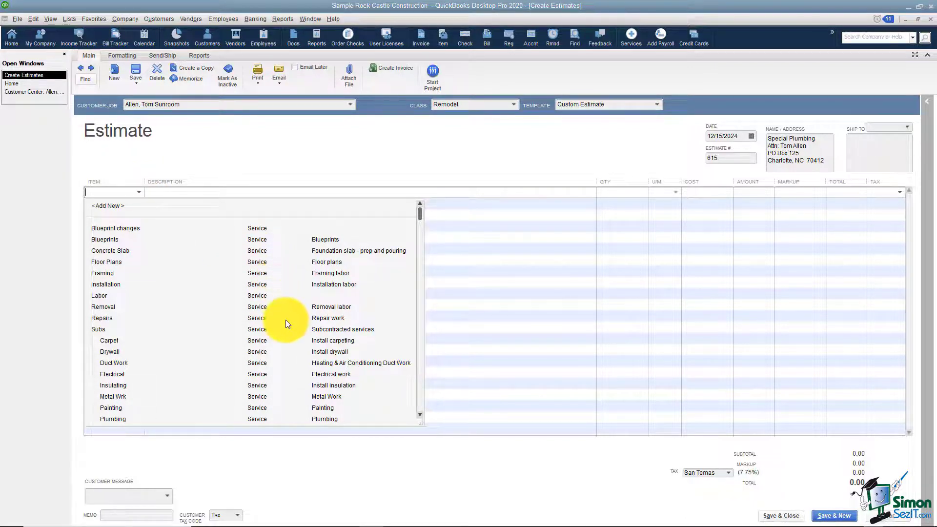
drag(420, 215, 422, 259)
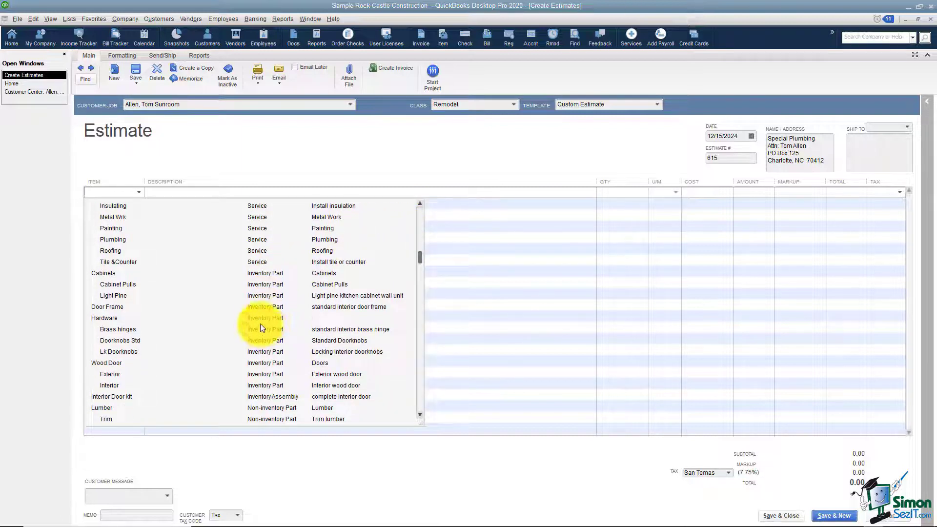
drag(421, 256, 423, 216)
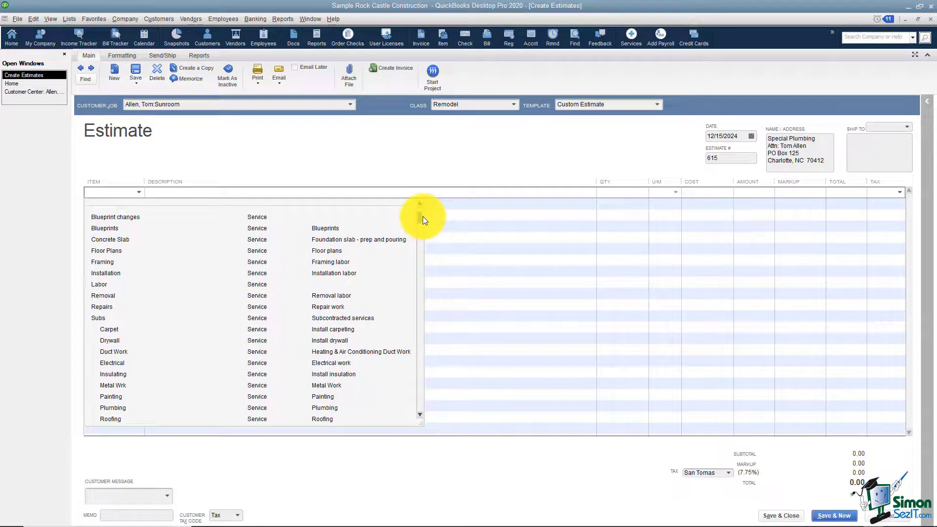
click(106, 261)
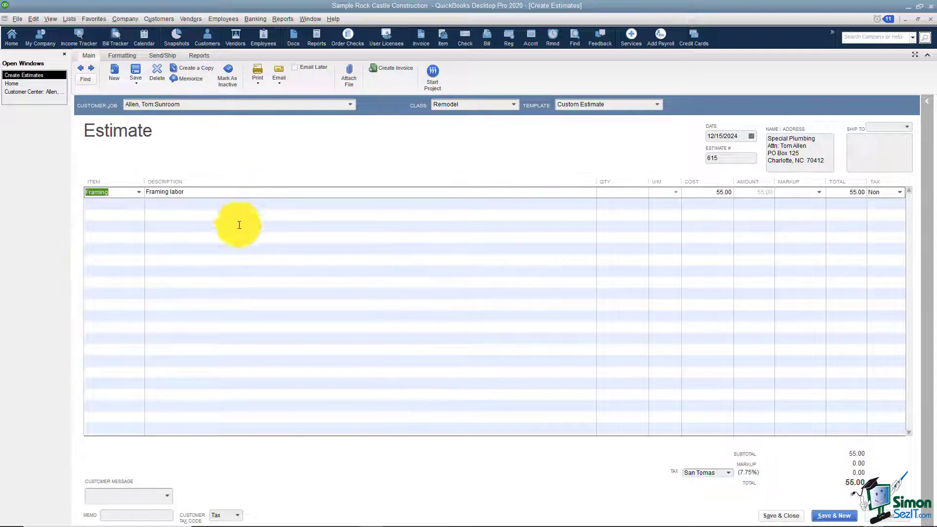
click(200, 194)
click(200, 193)
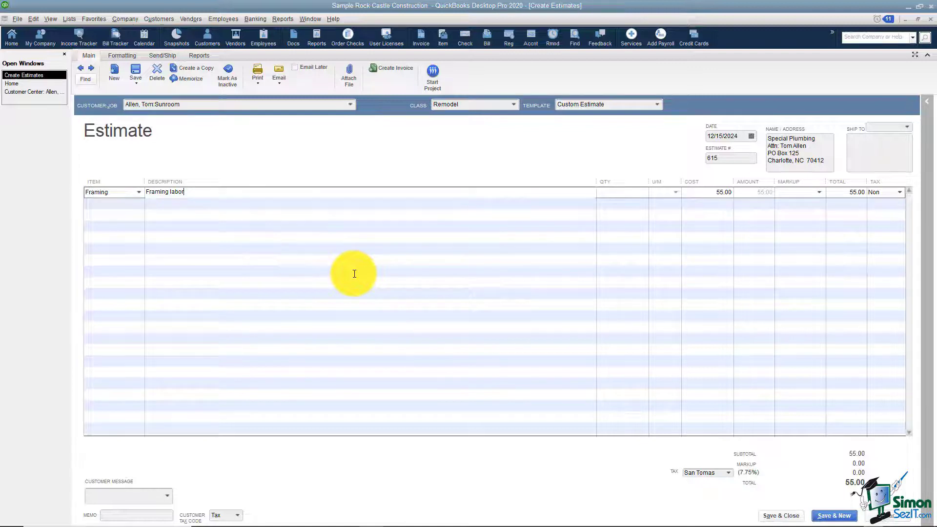
- Give the Framing line quantity 10, cost 50.00 and 30% markup, totalling 650.00
click(612, 194)
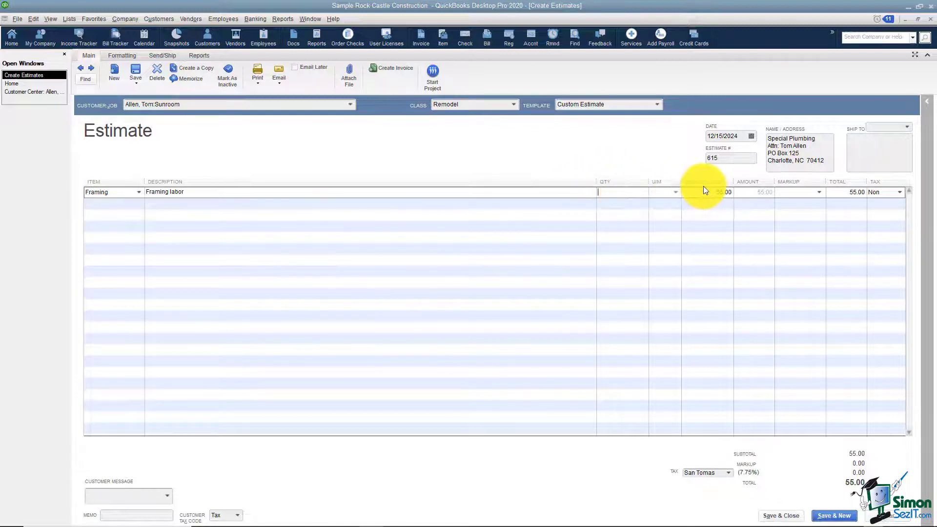
text(10)
click(705, 191)
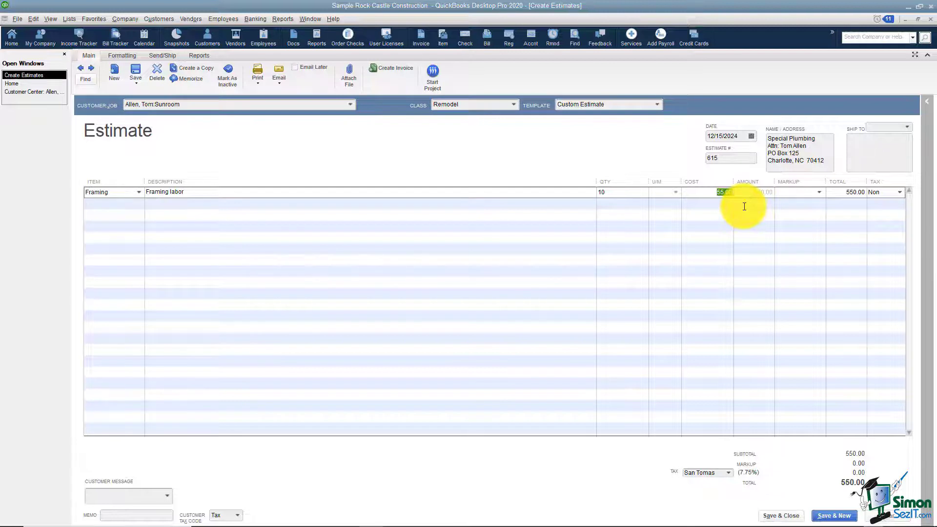
text(50)
key(Tab)
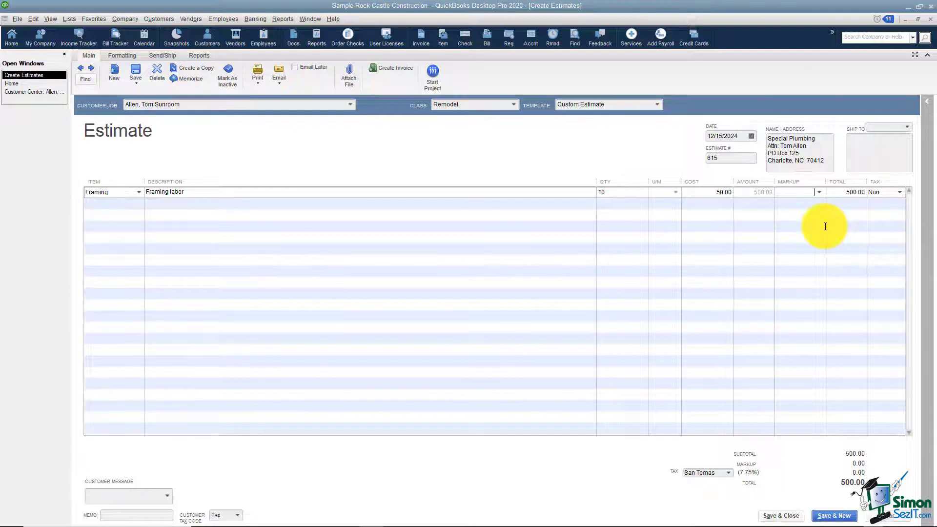
text(30)
text(%)
key(Tab)
key(Tab)
key(Tab)
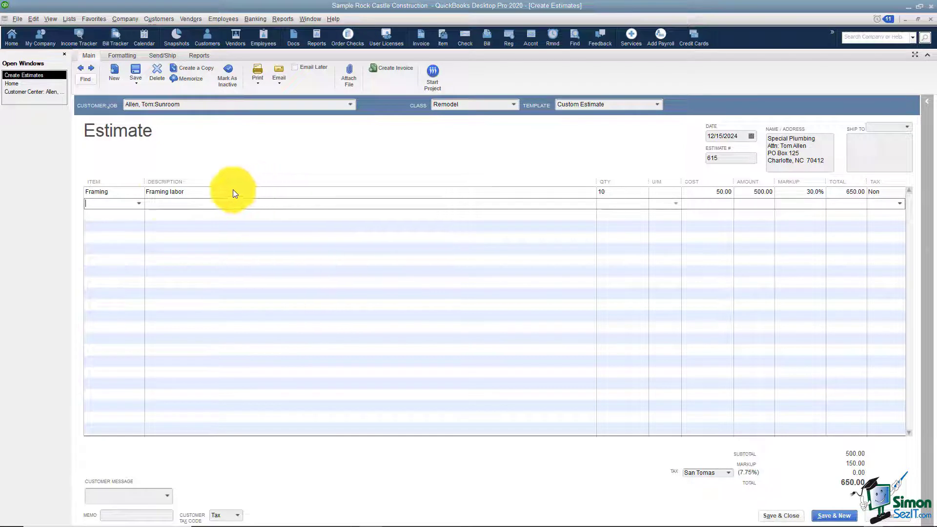
- Add a Wood Door:Exterior line with quantity 2 at 590.39 cost
click(140, 203)
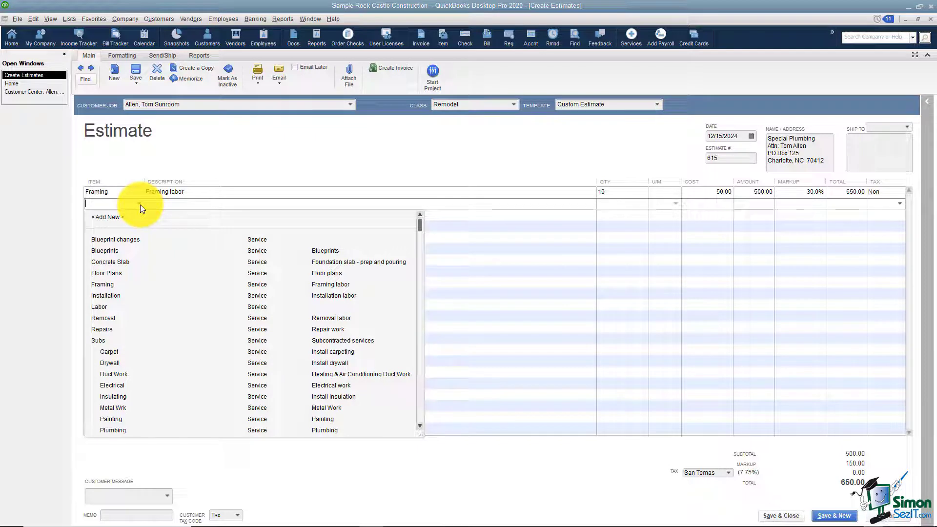
text(Wood Door)
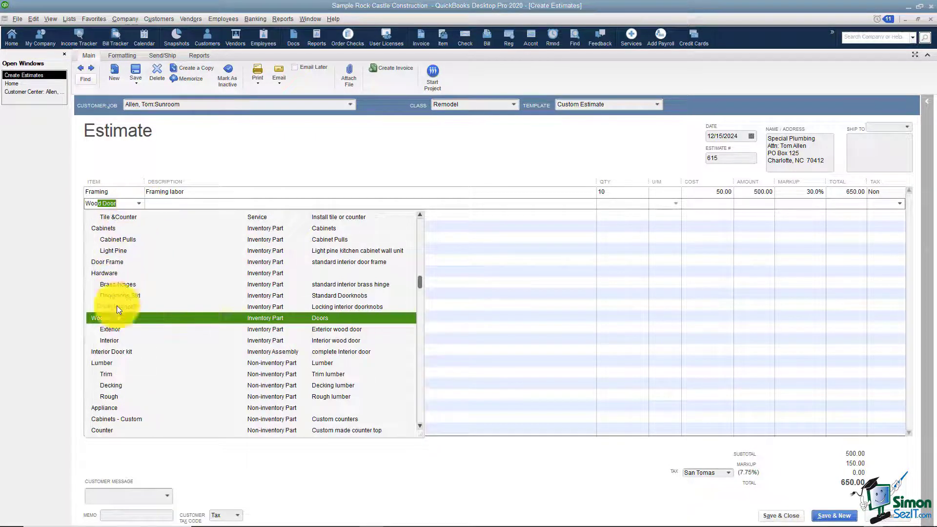
click(111, 330)
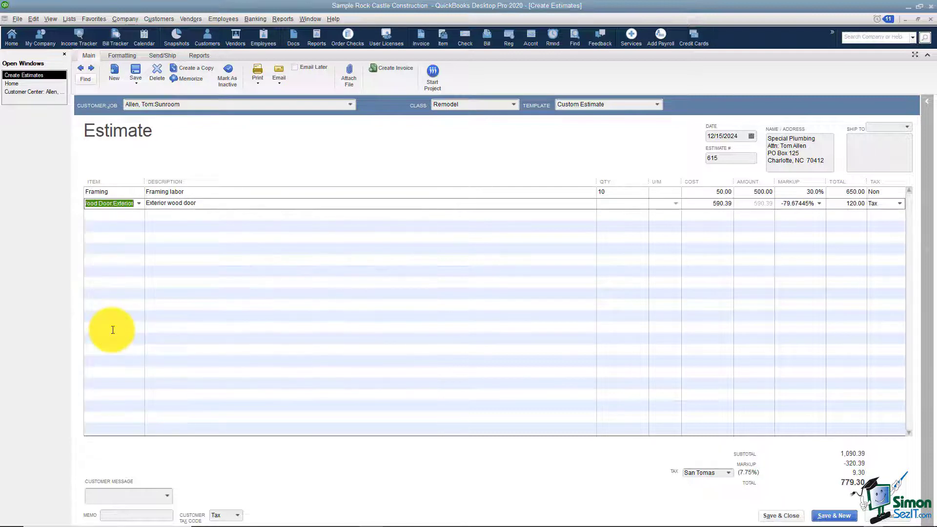
click(607, 203)
key(Tab)
key(shift+Tab)
text(2)
key(Tab)
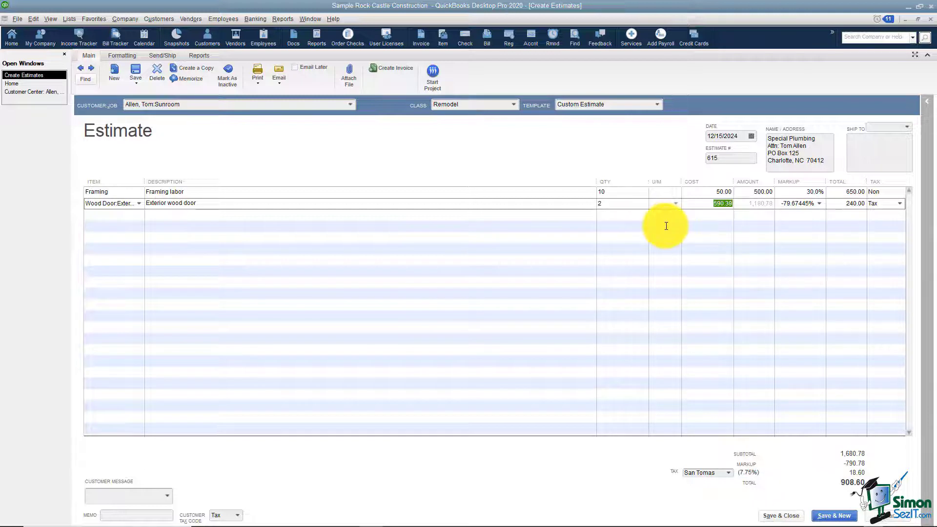
key(Tab)
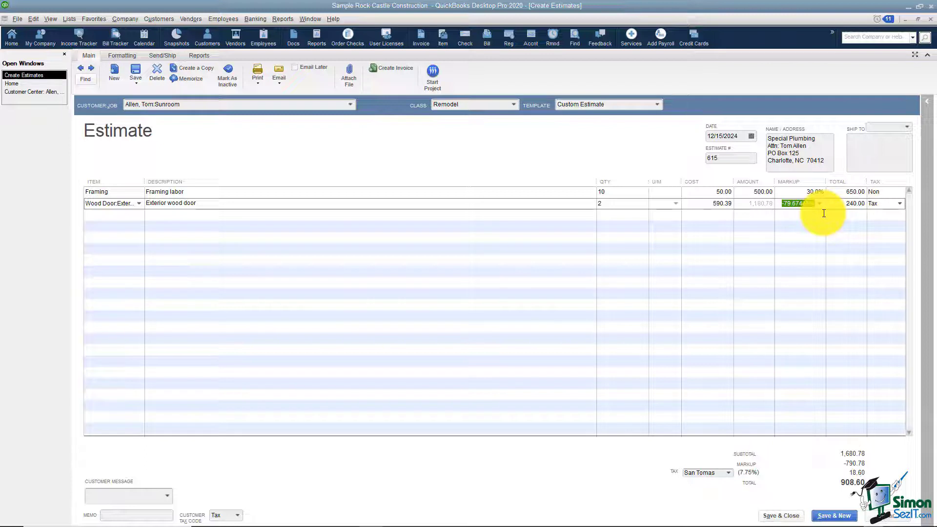
- Enter a 1,000.00 markup on the exterior wood door line so it totals 2,180.78
text(100)
key(Tab)
key(Tab)
key(Tab)
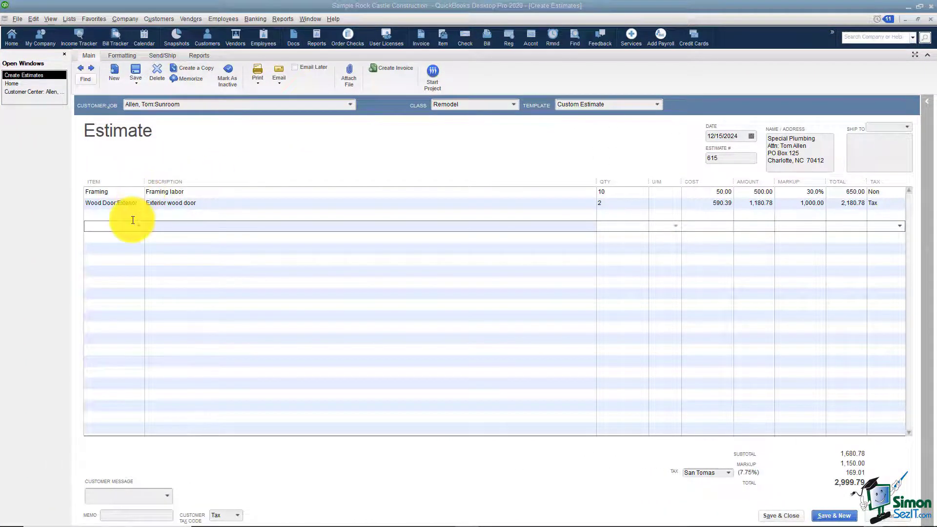
click(89, 80)
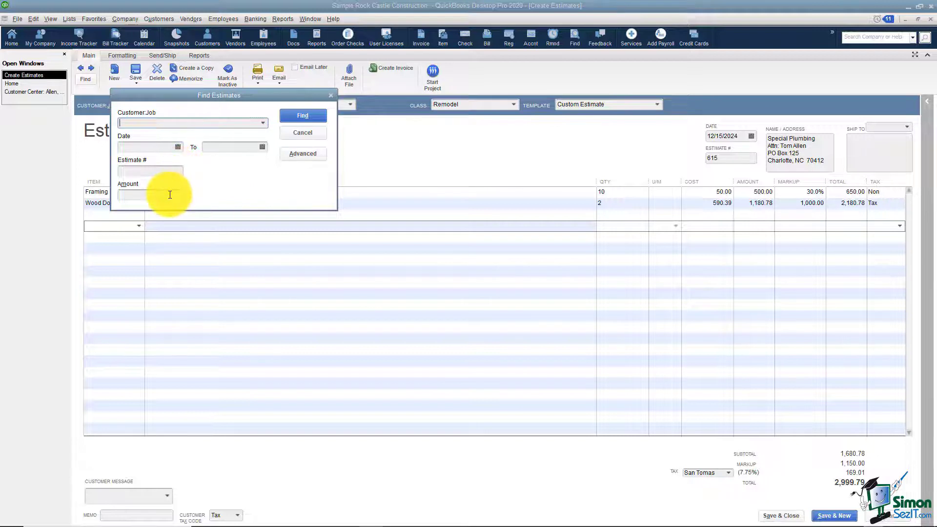
click(297, 133)
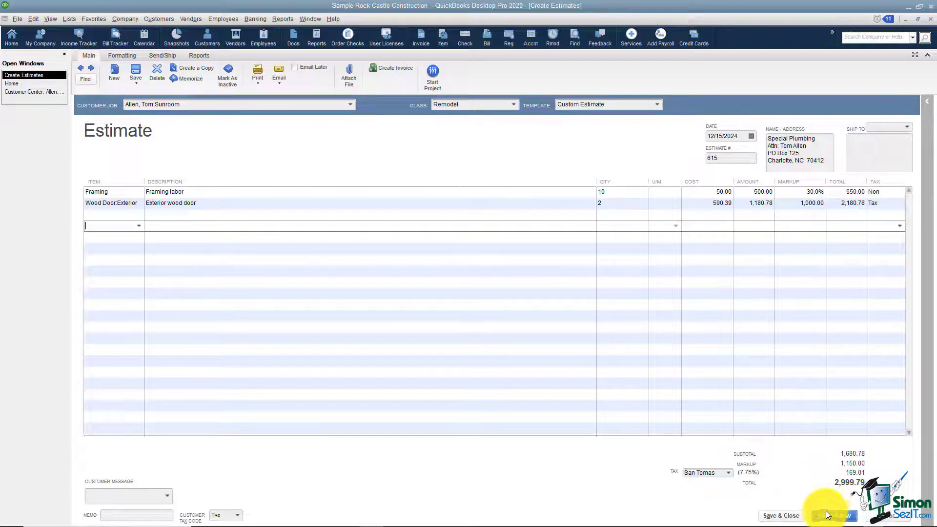
- Check the estimate's save options, then list its Print choices: Preview, Estimate, Envelope, Save As PDF
click(138, 83)
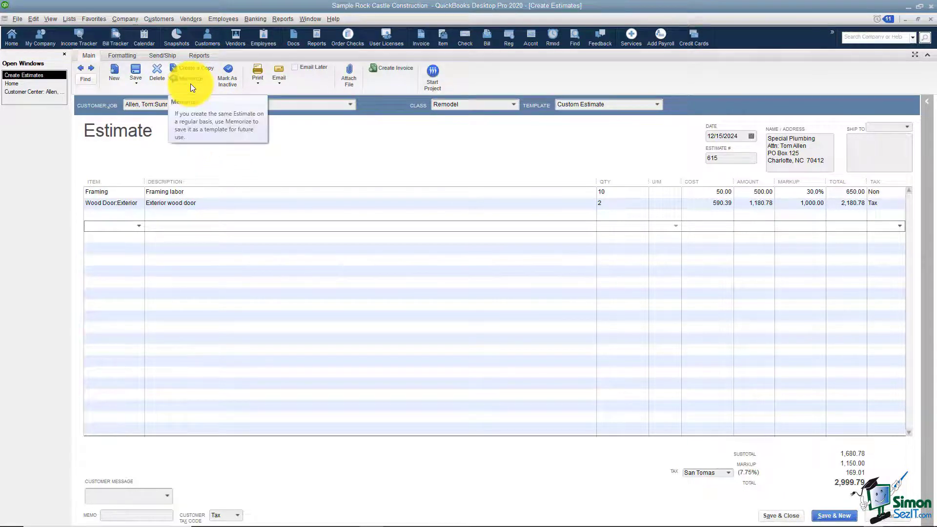
click(262, 86)
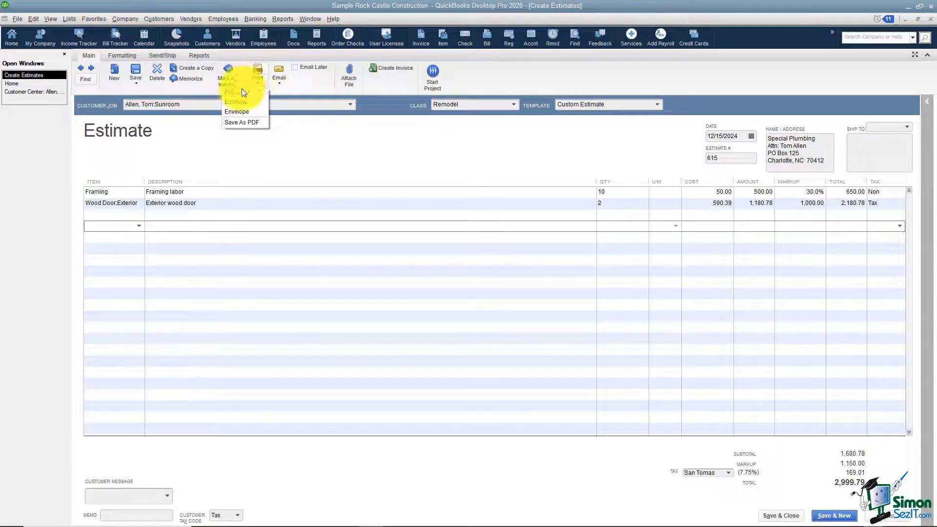
- Preview estimate 615 for printing and zoom in to read its lines and $2,999.79 total
click(240, 94)
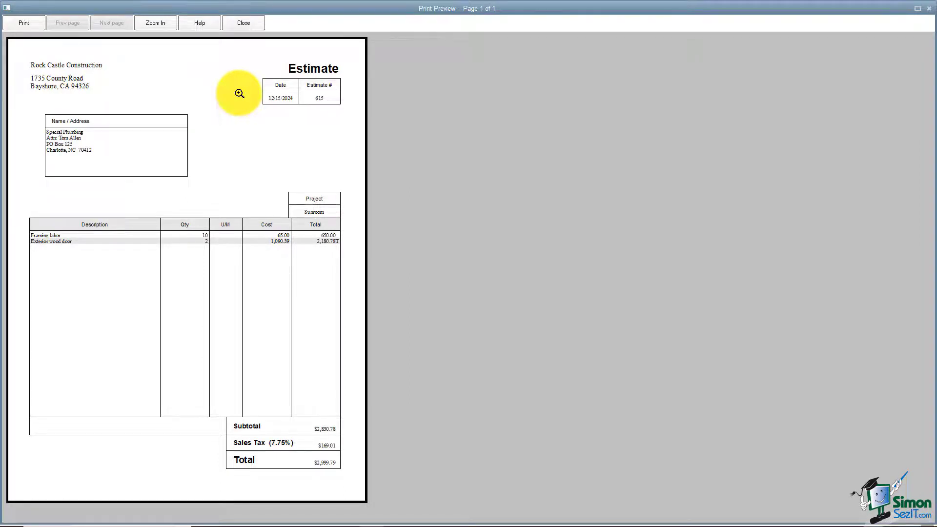
click(182, 72)
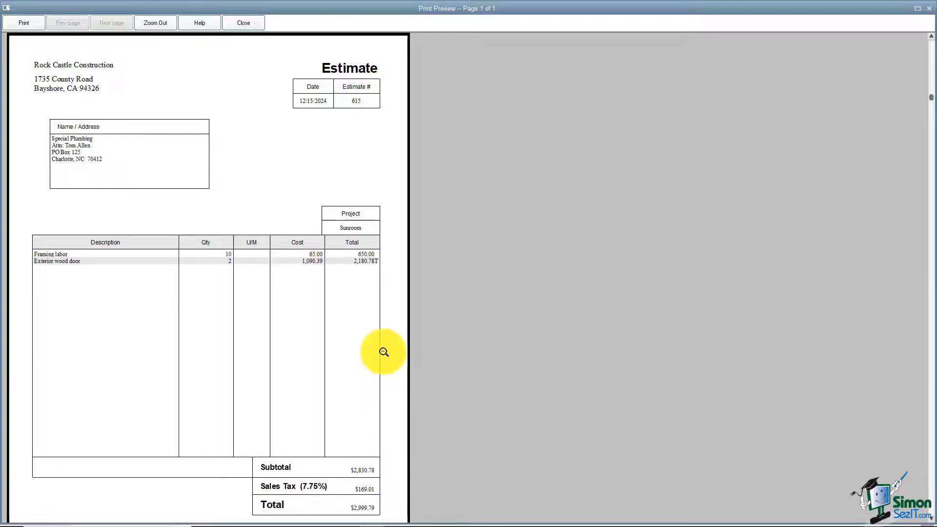
- Close the print preview and reopen the estimate's Print dropdown
click(244, 27)
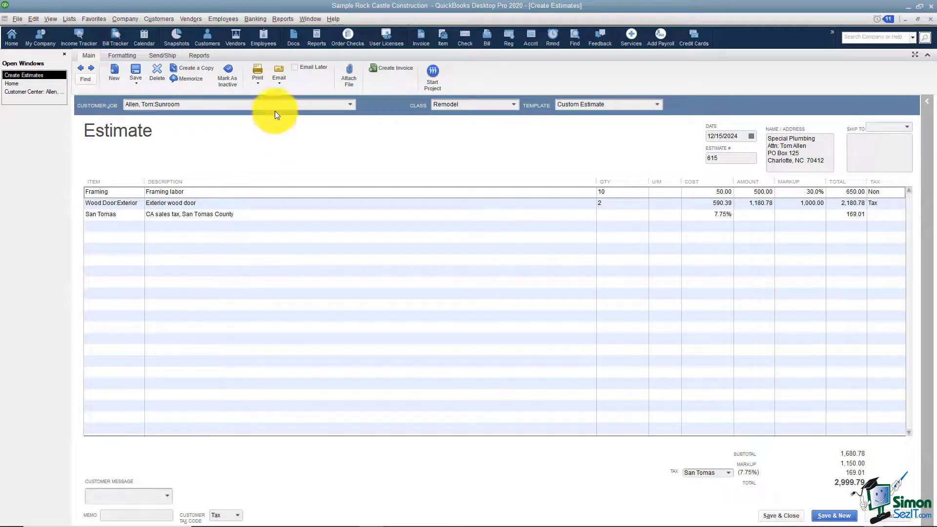
click(259, 84)
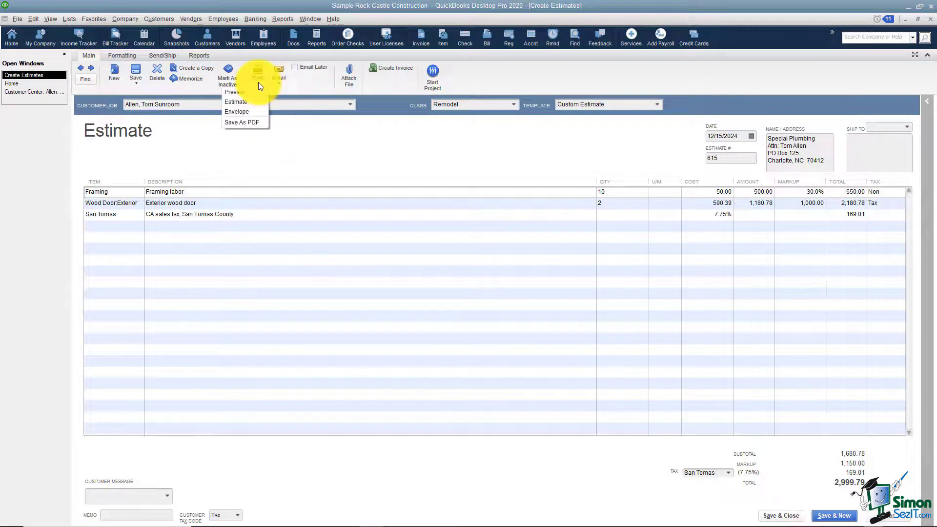
- Print a Size 10 envelope for the estimate with the Rock Castle Construction return address
click(251, 113)
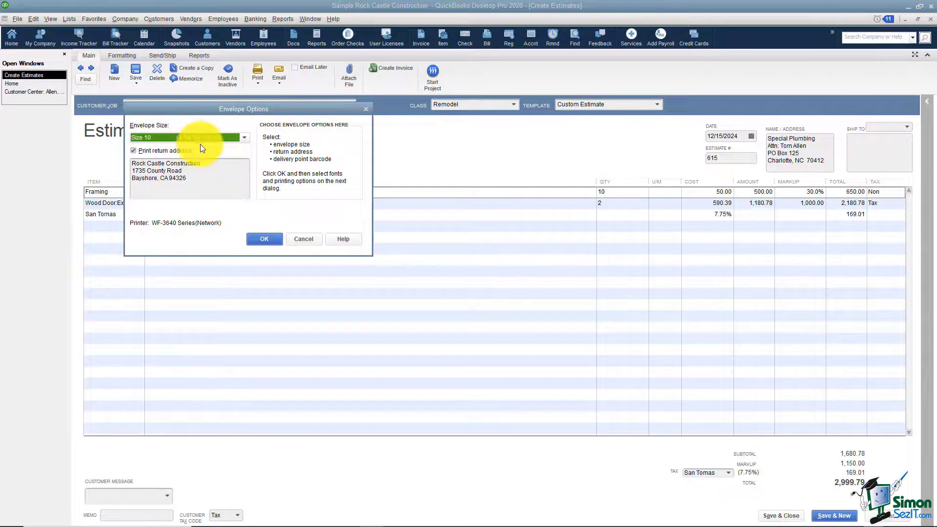
click(264, 242)
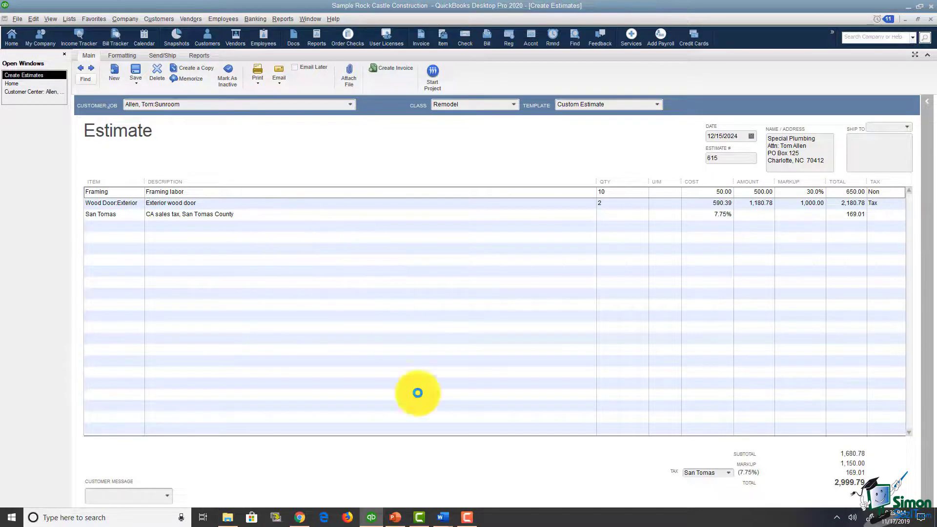
- In Word, cancel the envelope options and decline the EPSON low-ink composite-black printing offer
mouse_move(446, 516)
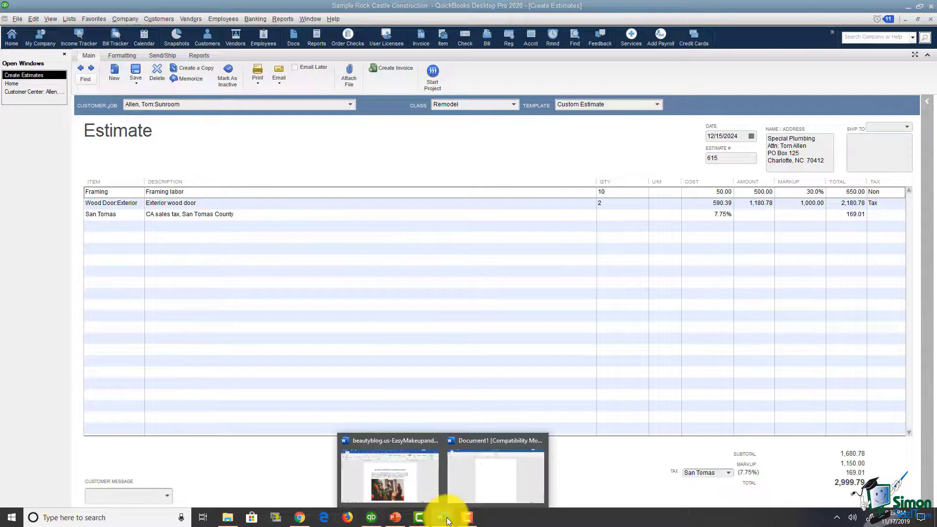
click(474, 479)
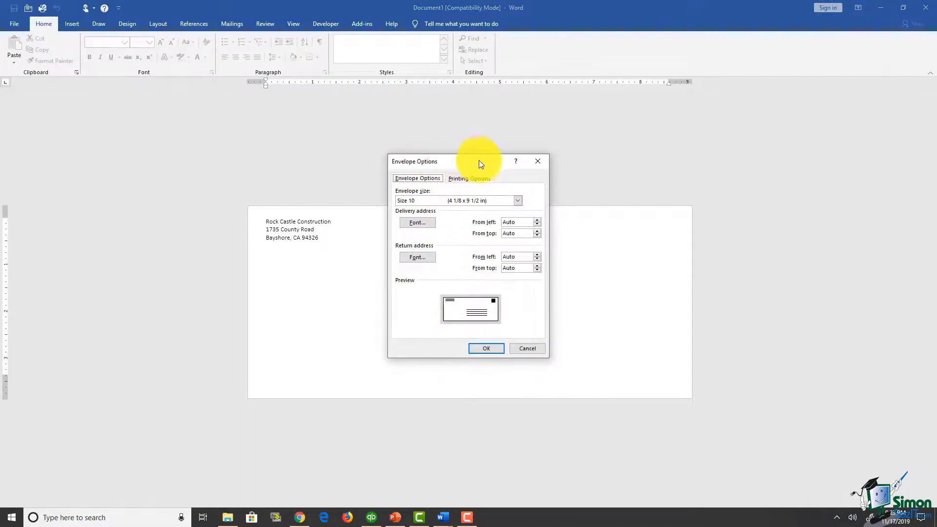
click(526, 350)
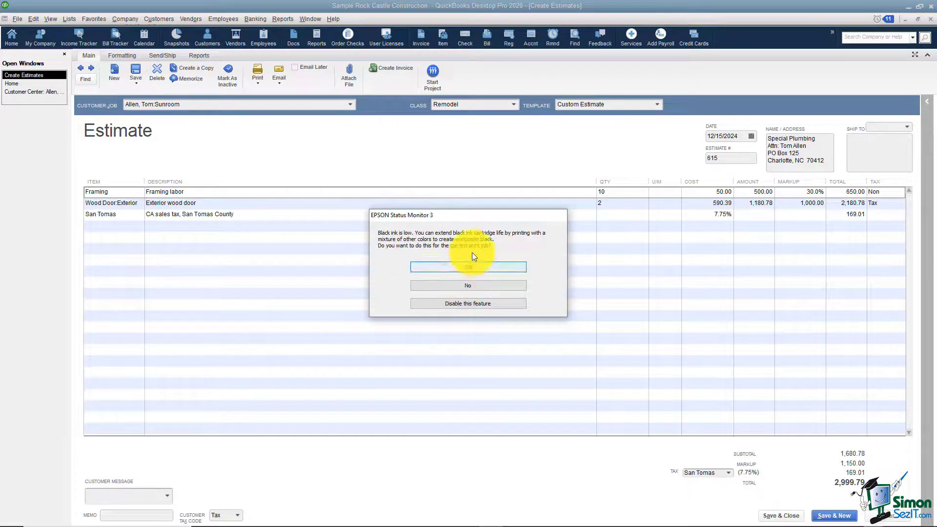
click(469, 304)
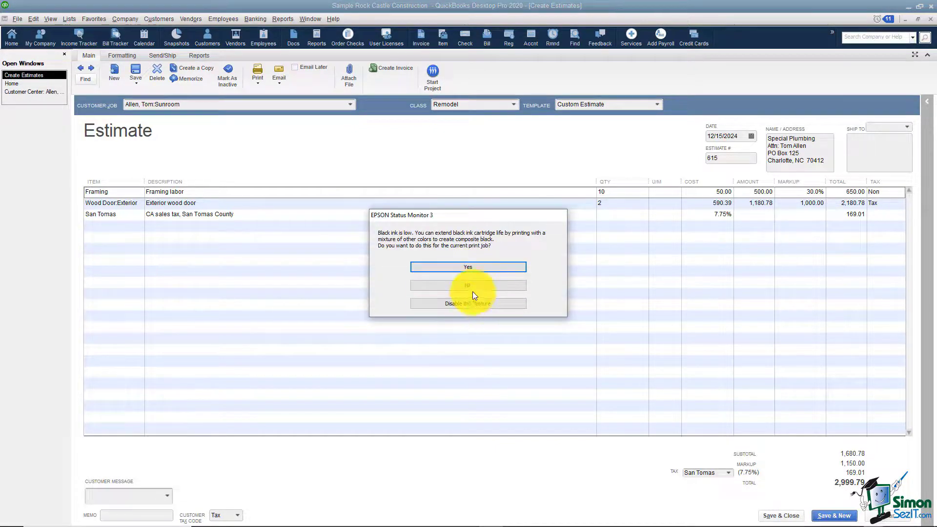
click(469, 286)
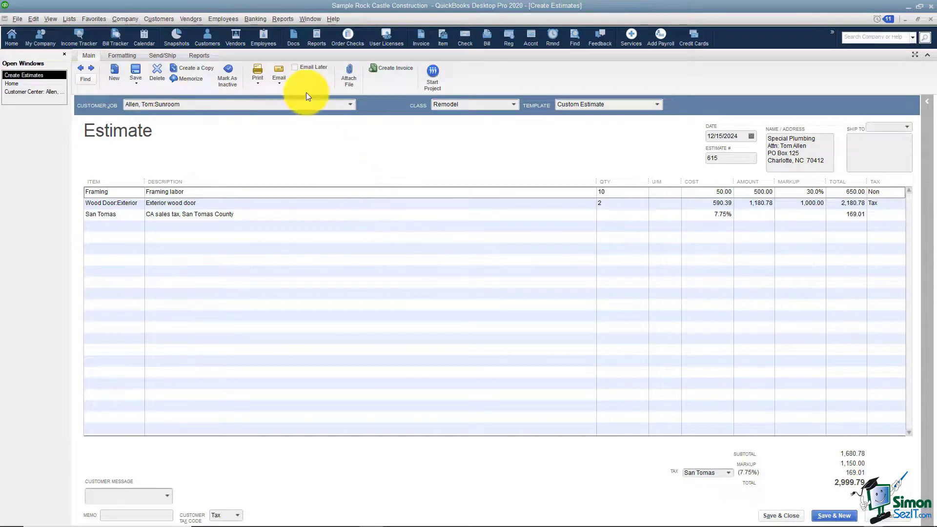
click(279, 83)
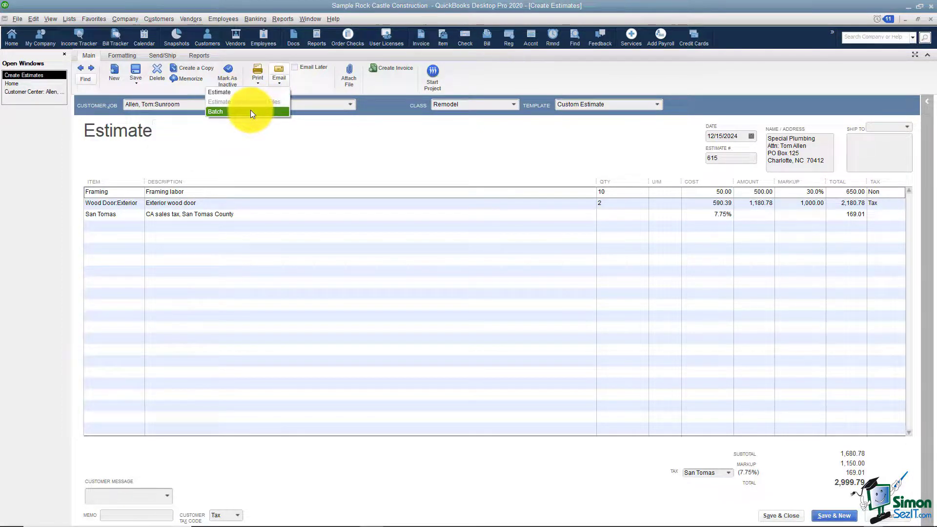
click(294, 161)
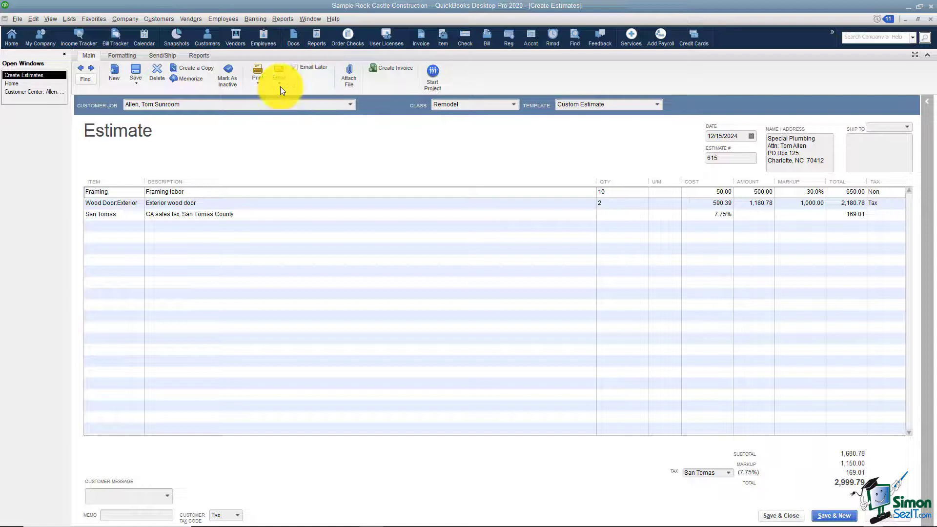
click(280, 84)
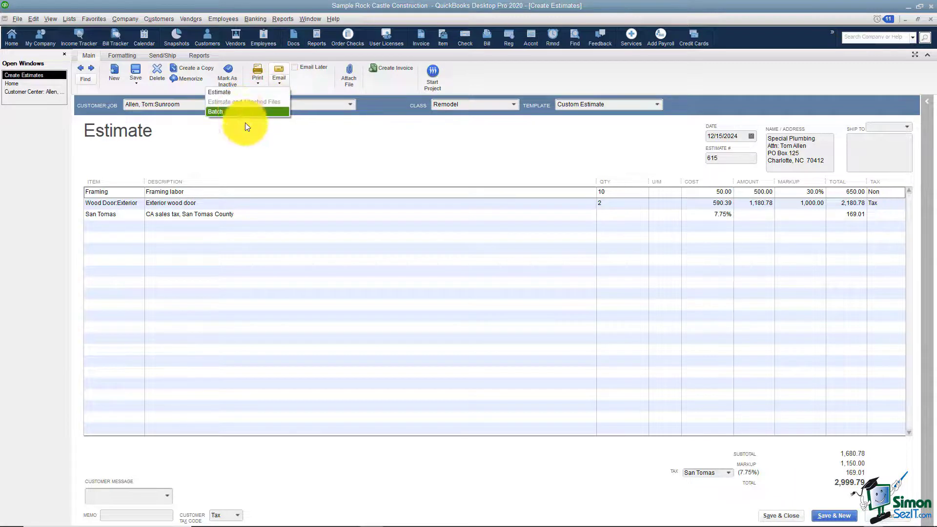
click(260, 147)
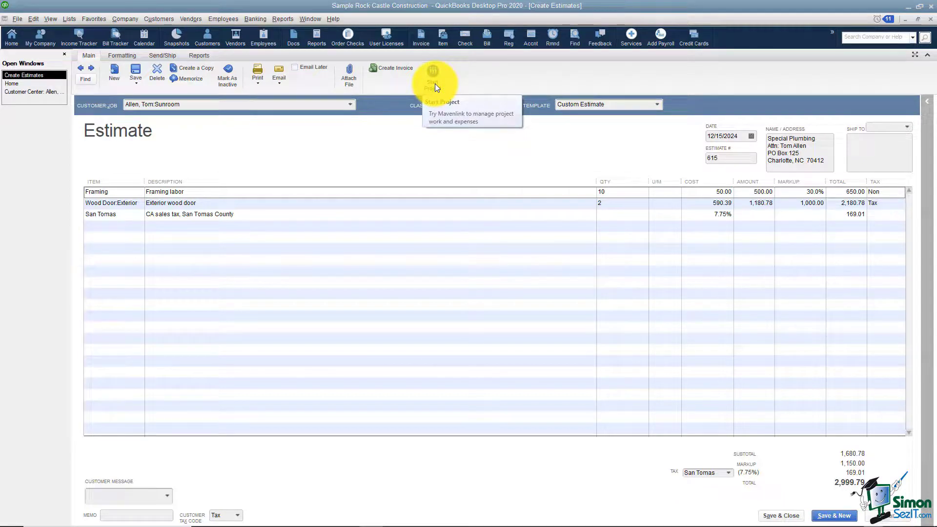
- Keep the Custom Estimate template selected on the Formatting tab
click(119, 52)
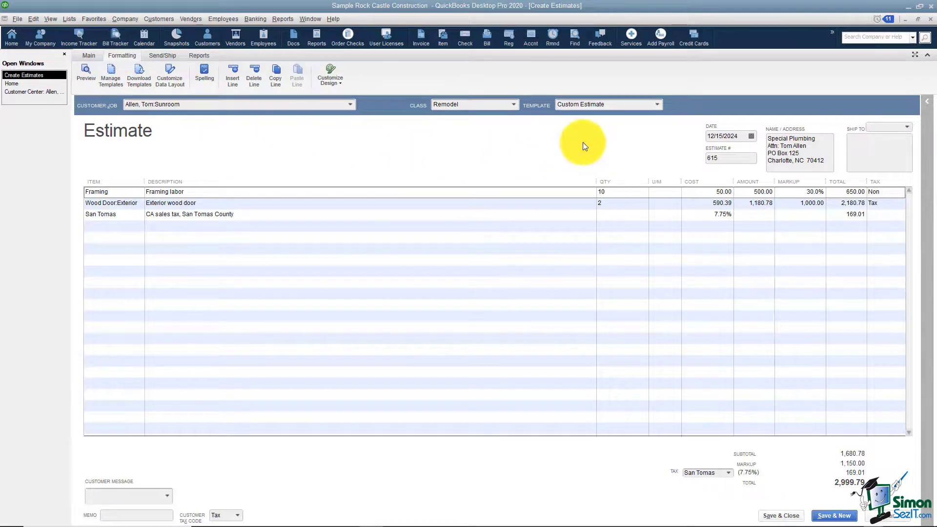
click(658, 104)
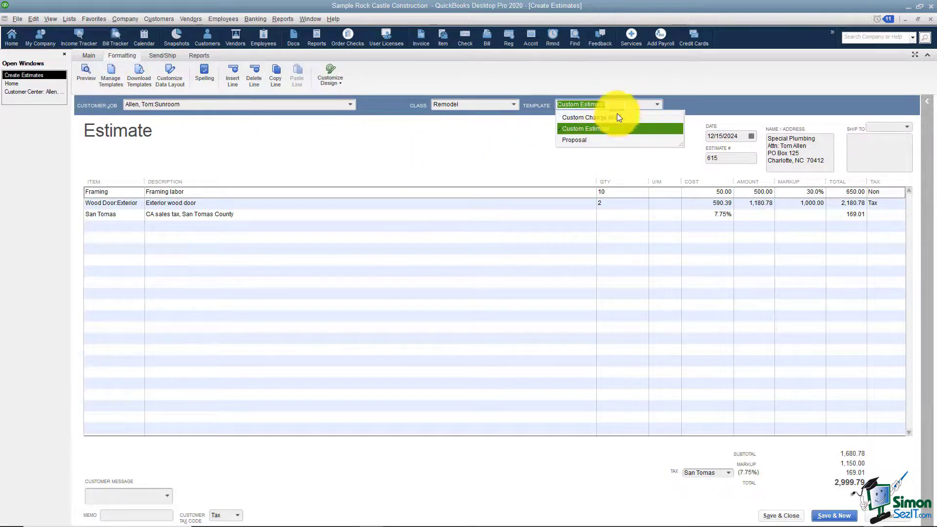
click(491, 140)
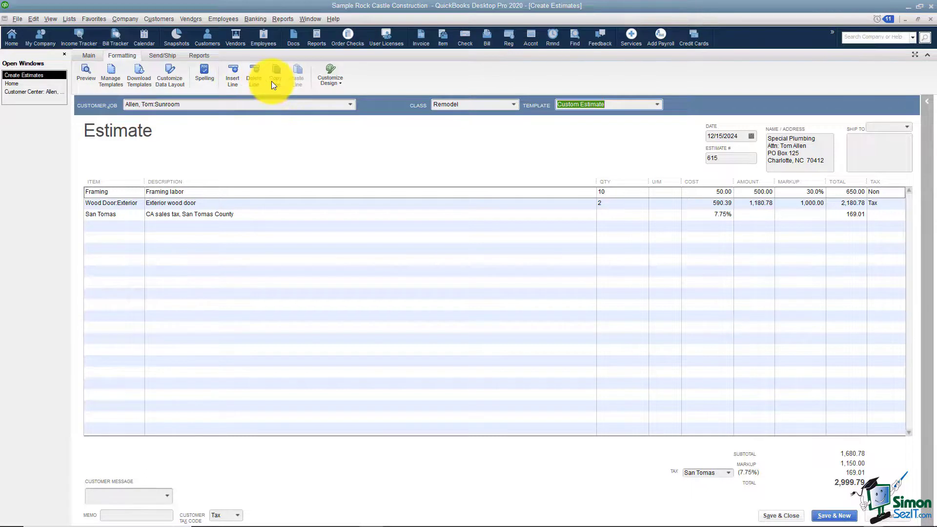
- Insert and remove a blank line above the Wood Door:Exterior row, then show Send/Ship options
click(197, 203)
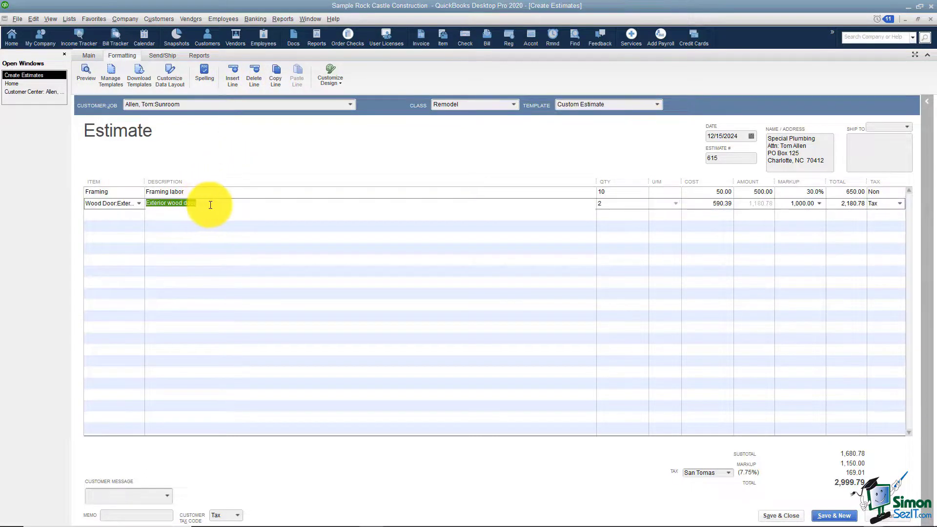
click(233, 79)
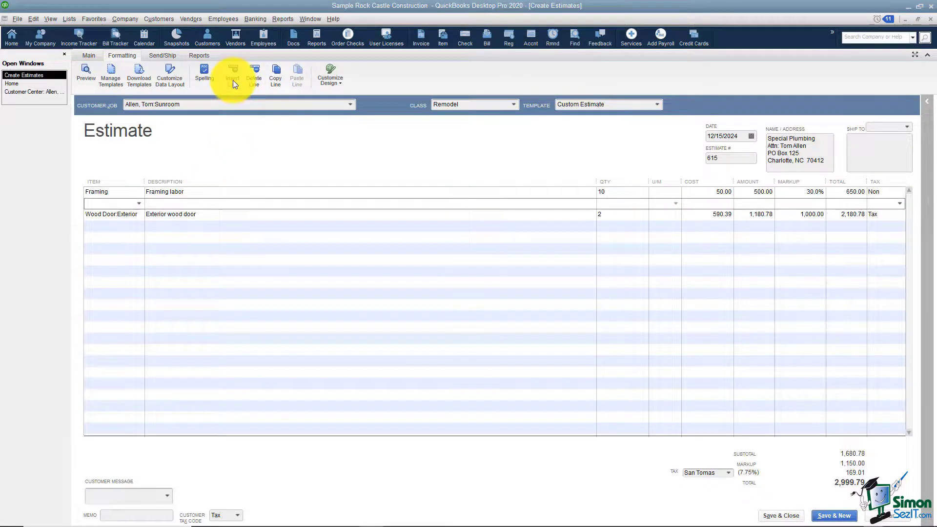
click(253, 81)
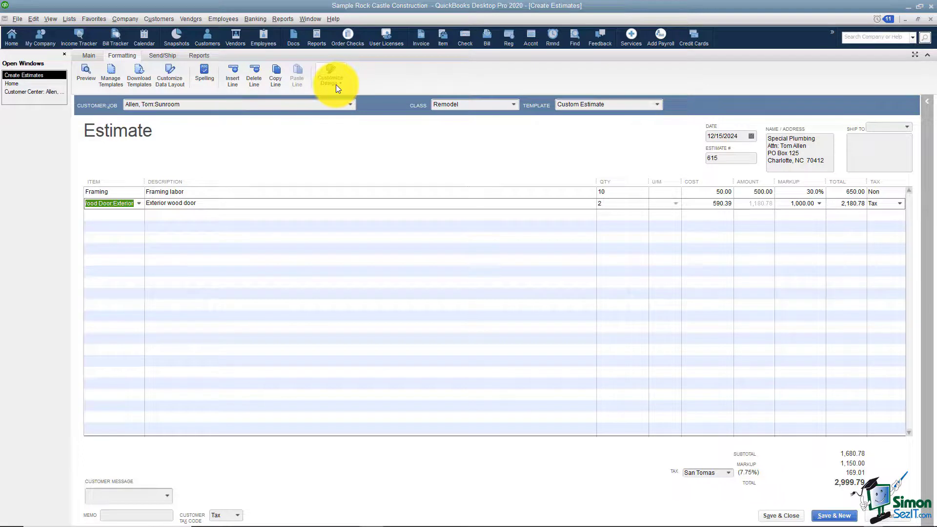
click(171, 57)
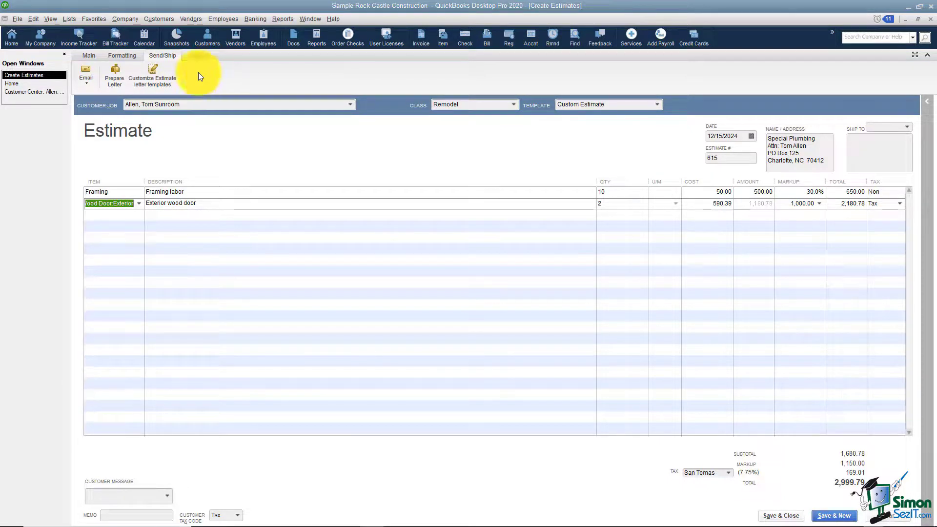
- Look over the estimate's Reports tab, then go back to the Main tab
click(197, 55)
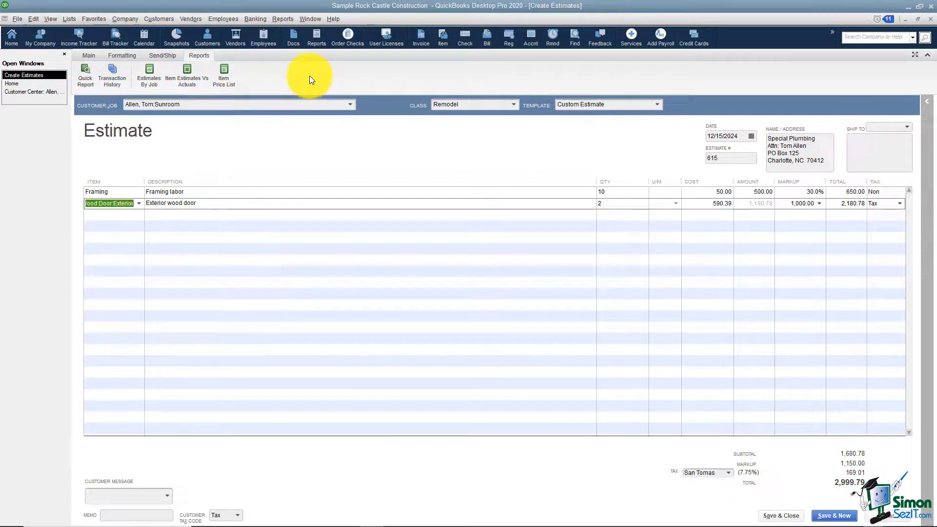
click(89, 56)
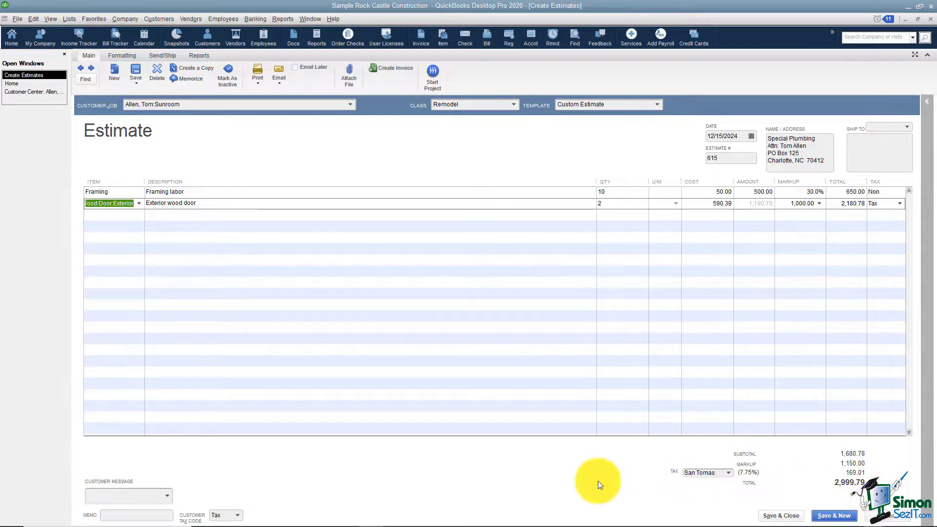
- Set the customer message to 'Please Sign and date this proposal...' and move to the Memo field
click(168, 494)
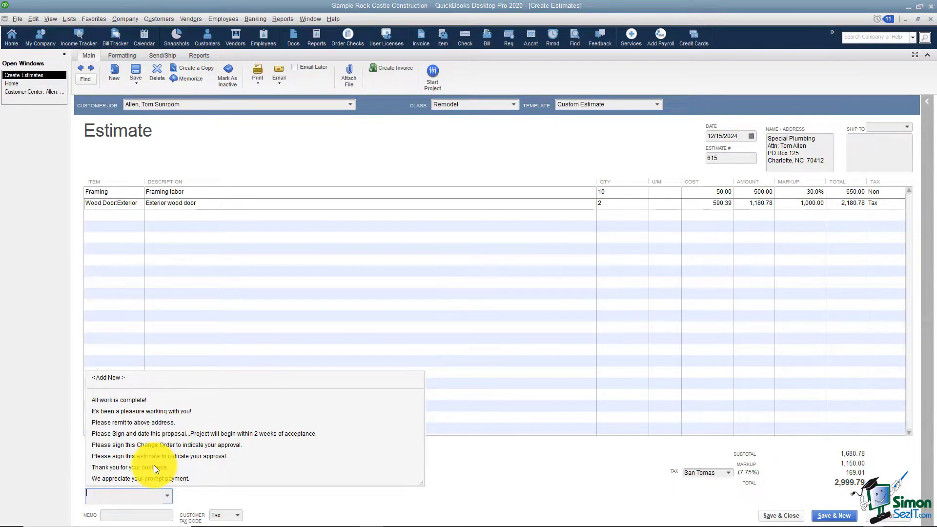
click(163, 431)
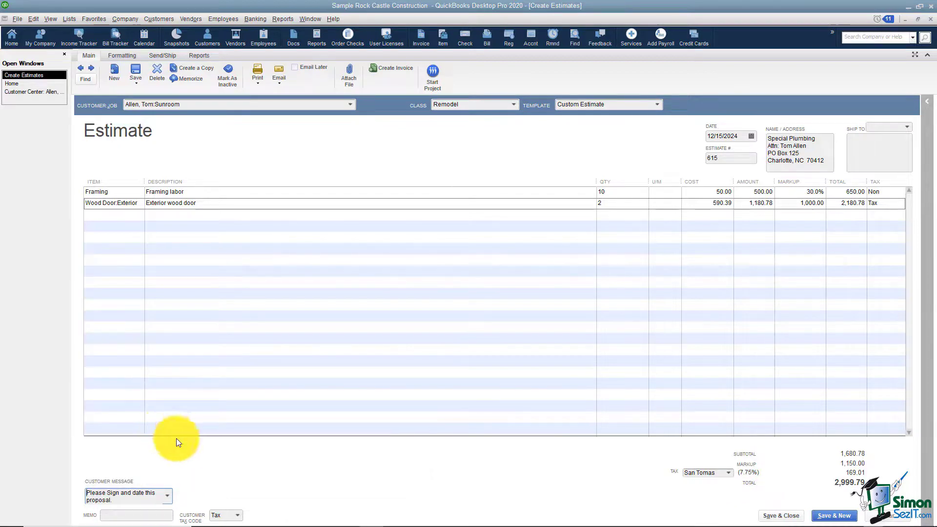
click(134, 514)
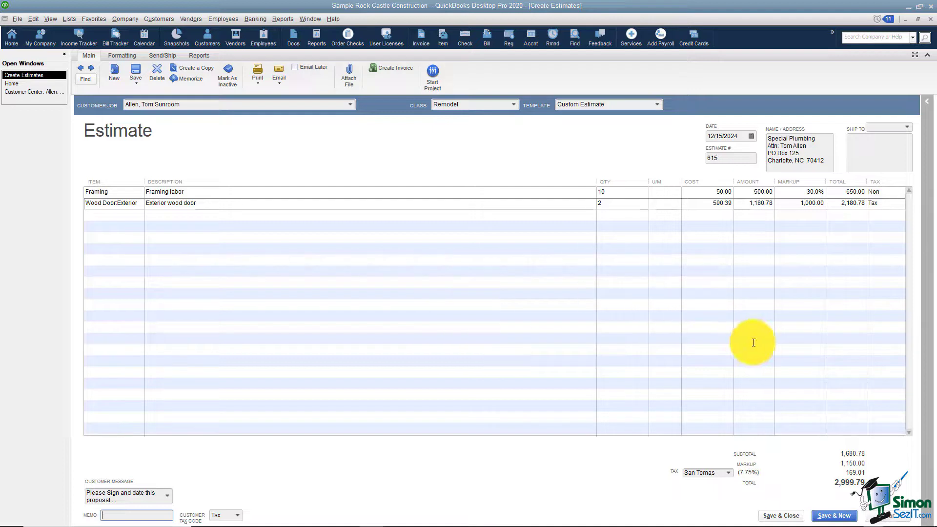
- Save and close estimate 615, making the job's billing address and class changes permanent
click(781, 516)
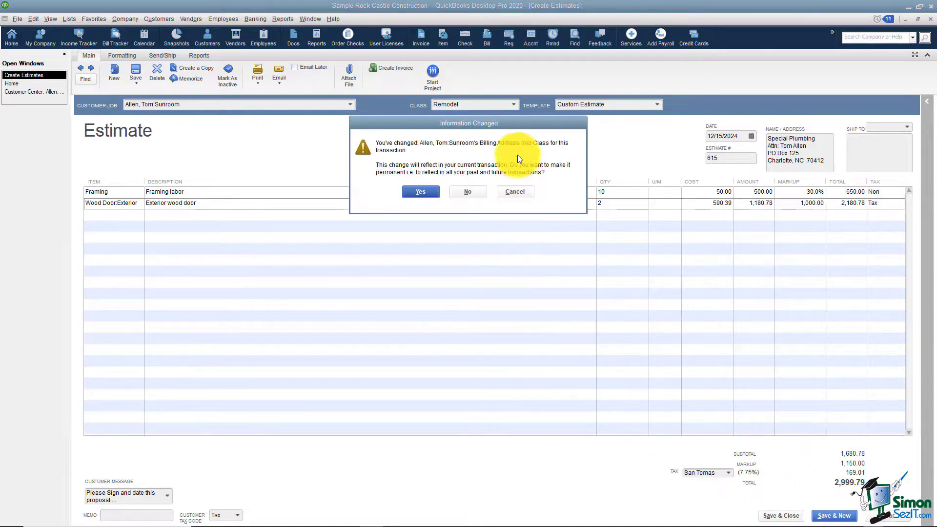
drag(513, 124, 465, 148)
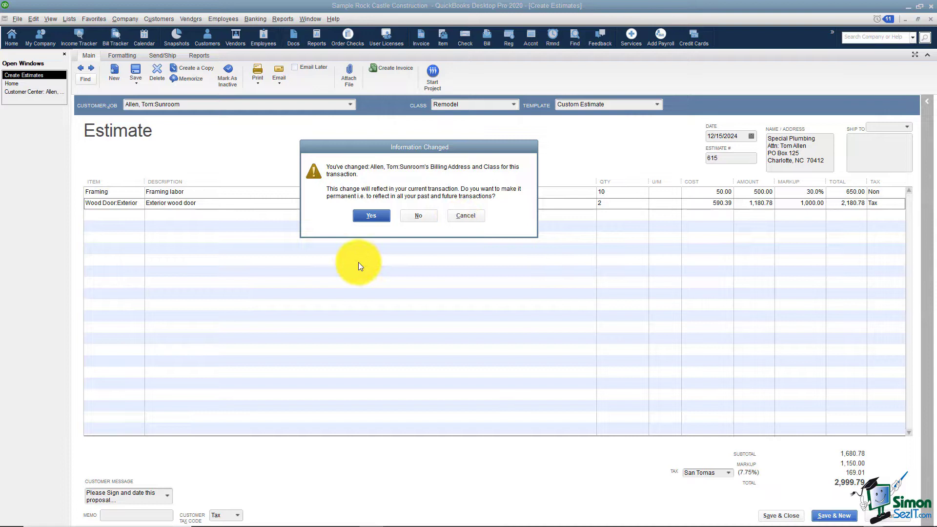
click(372, 216)
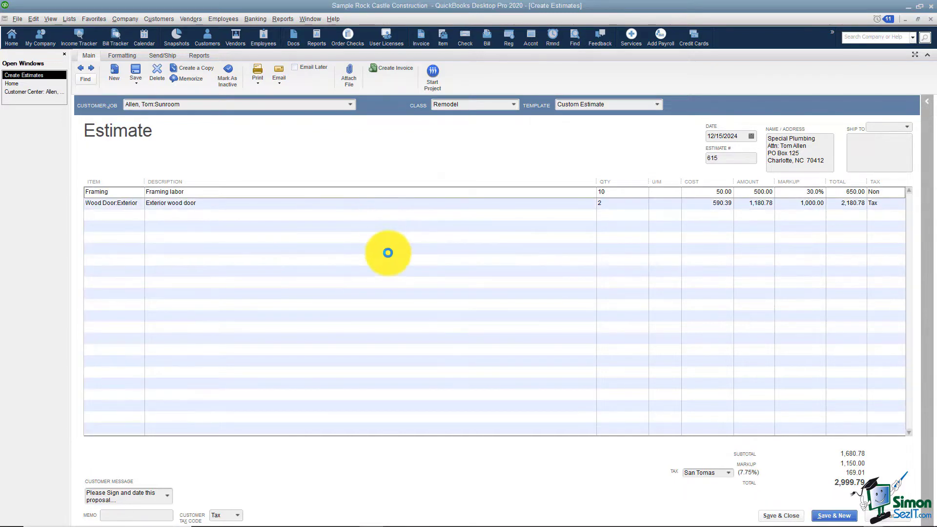